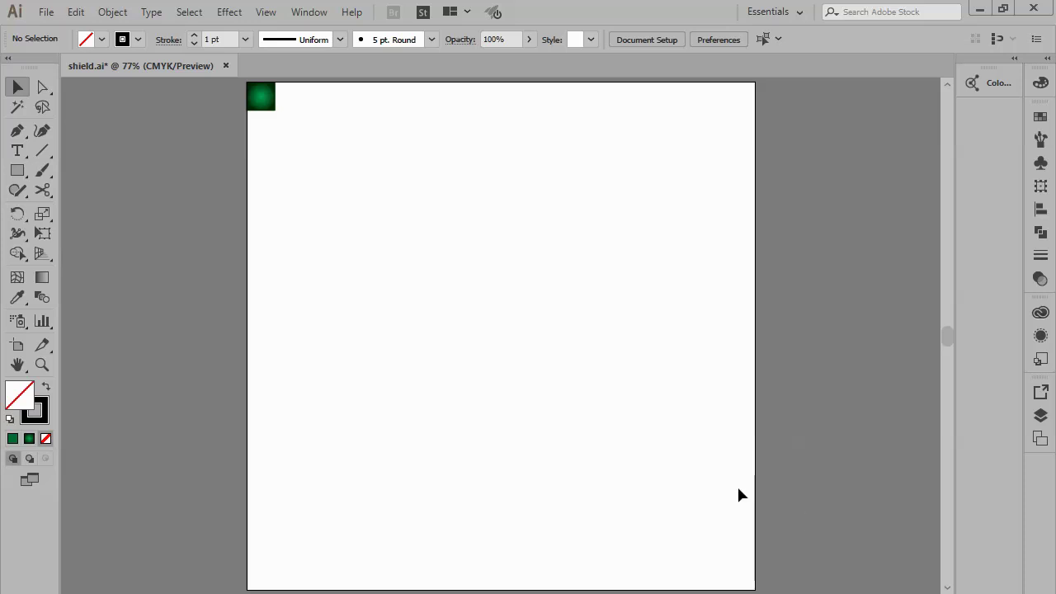
# Draw a 200×200 px polar grid with 6 concentric and 0 radial dividers.
pyautogui.click(43, 148)
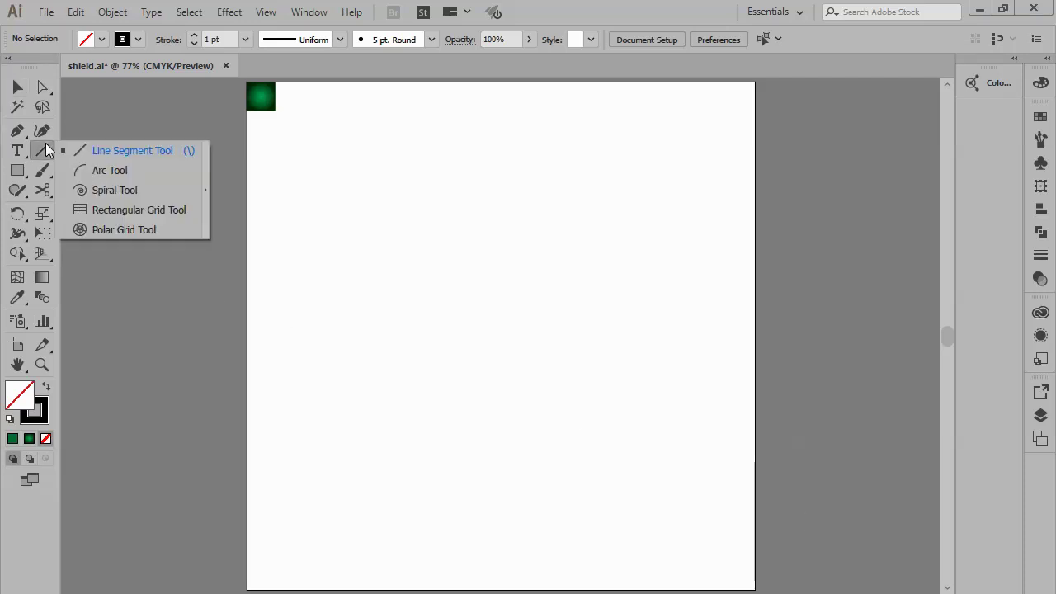
pyautogui.click(129, 227)
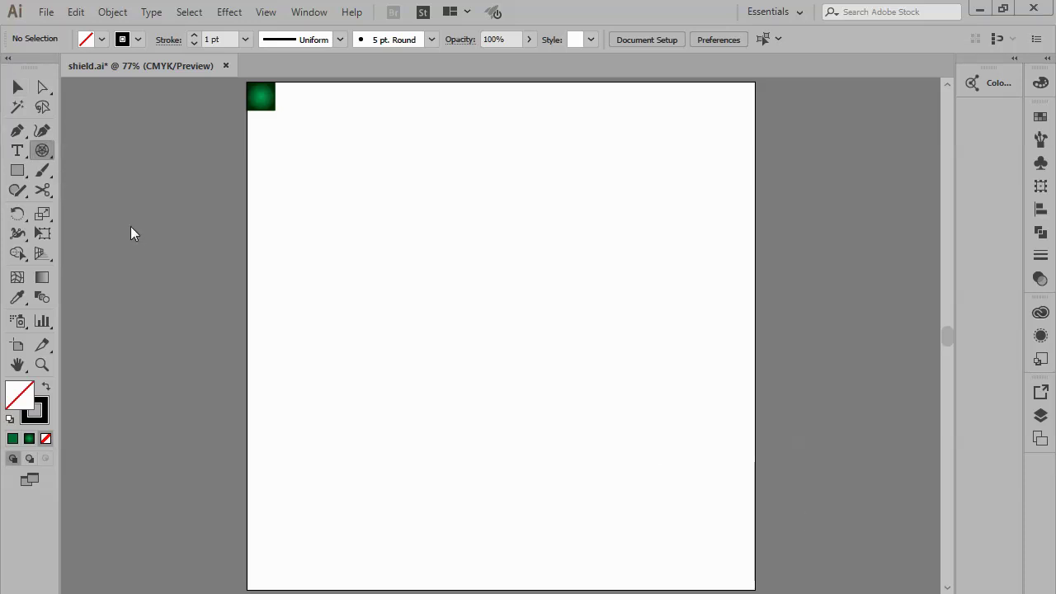
pyautogui.click(457, 213)
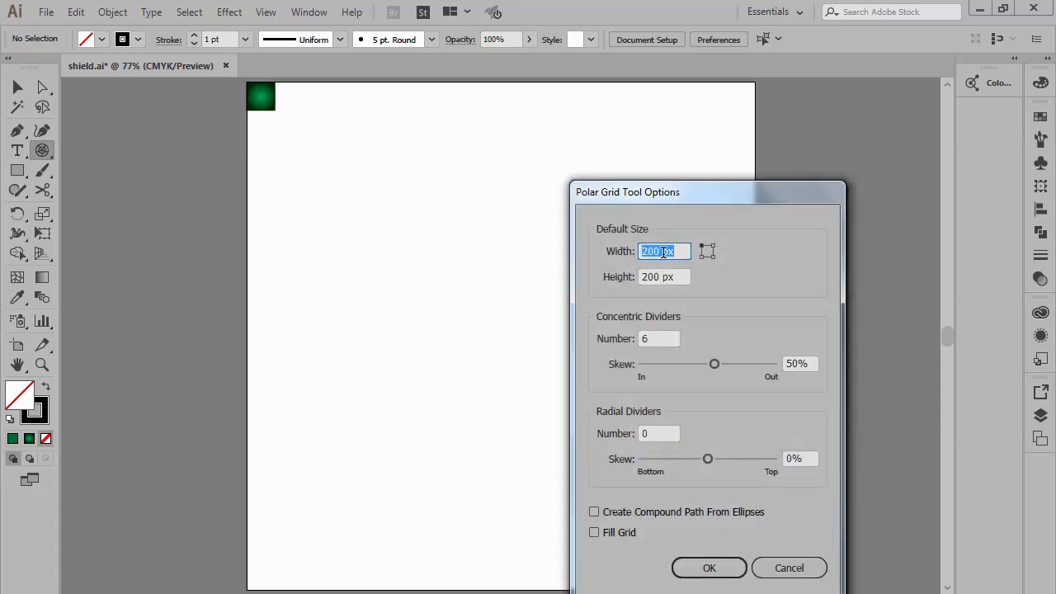
pyautogui.click(664, 251)
pyautogui.click(660, 339)
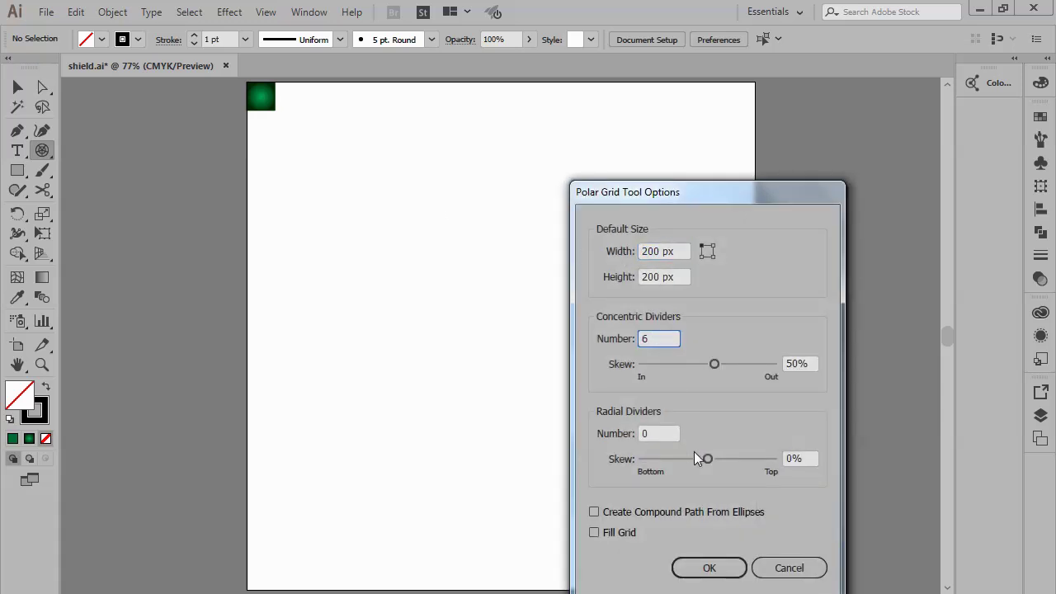
pyautogui.click(797, 363)
pyautogui.click(715, 564)
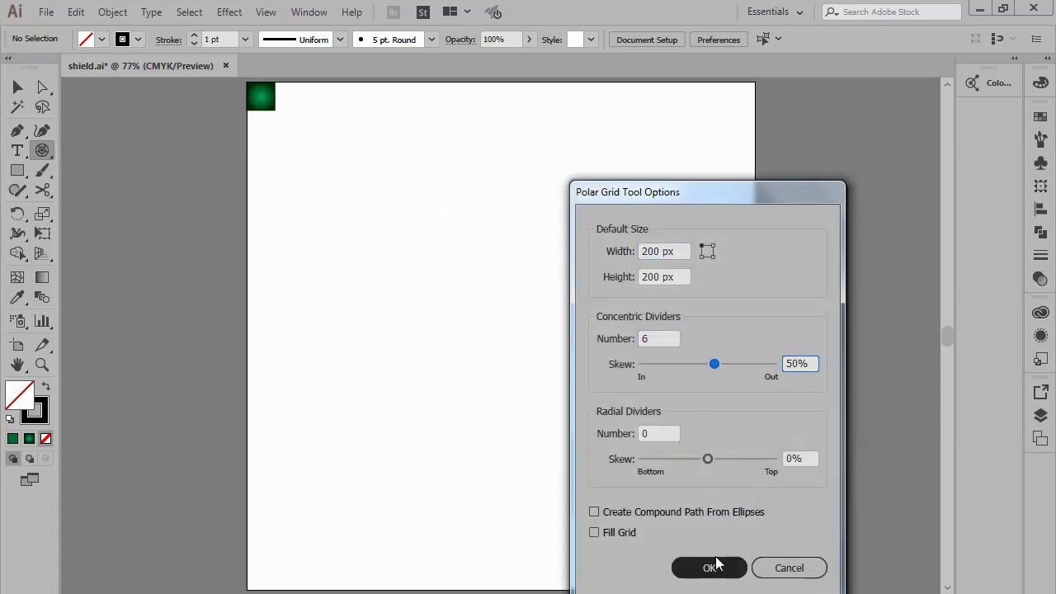
pyautogui.click(711, 567)
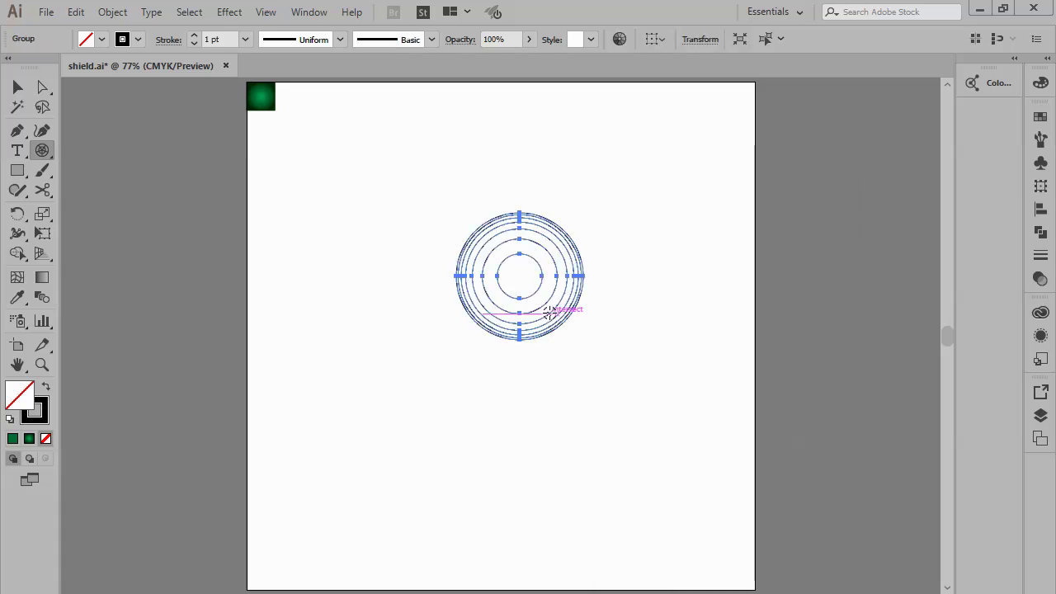
# Move the circle grid to the upper left near the green square and zoom in.
pyautogui.press('v')
pyautogui.moveTo(504, 265); pyautogui.dragTo(357, 154)
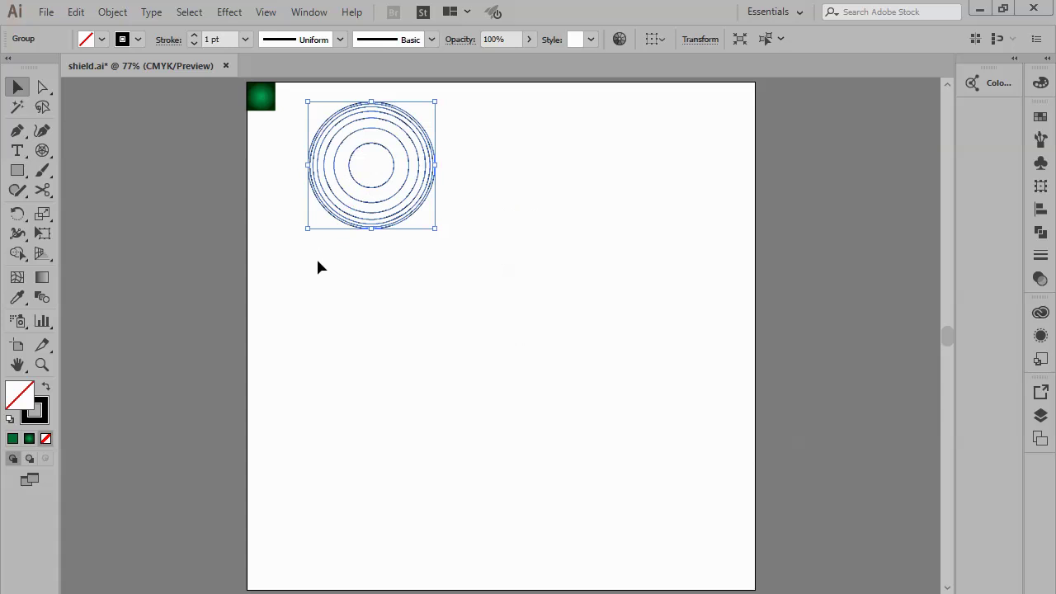
pyautogui.click(316, 256)
pyautogui.scroll(2, 316, 256)
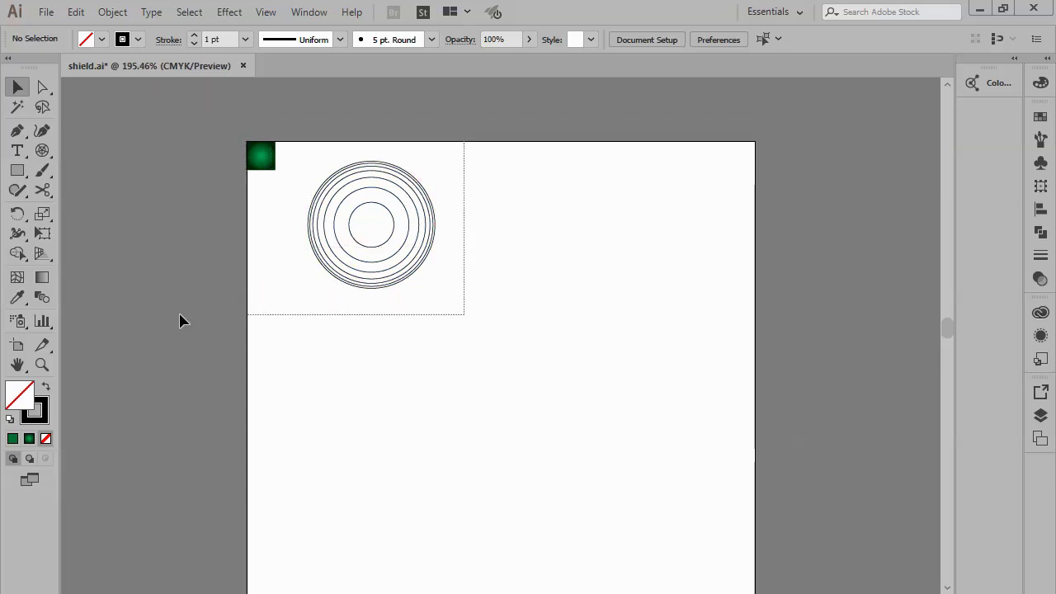
pyautogui.moveTo(181, 315); pyautogui.dragTo(245, 316)
# Ungroup the polar grid's circles, then regroup them and select the whole set.
pyautogui.click(581, 334)
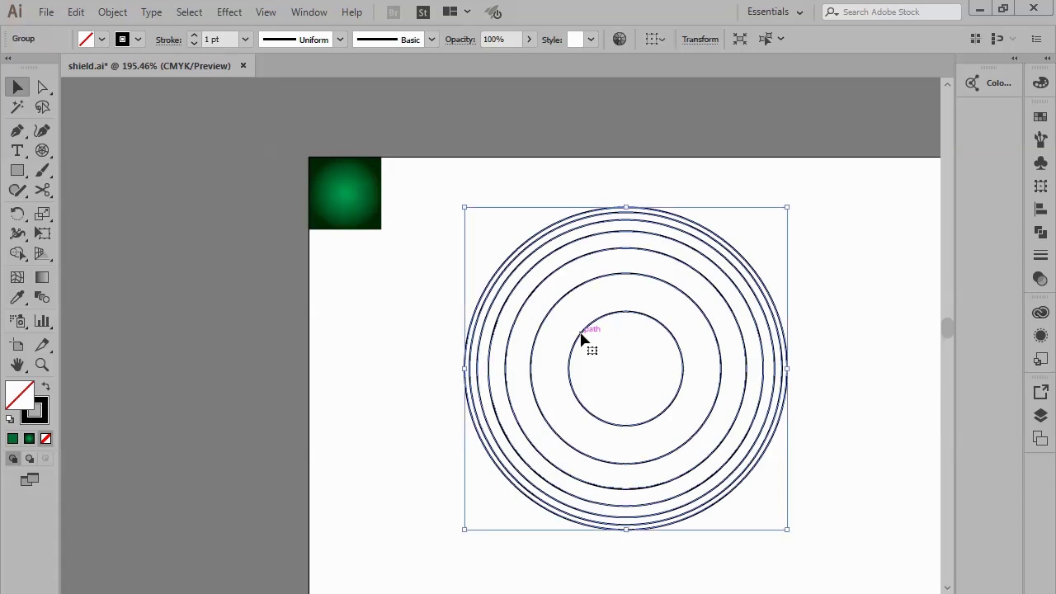
pyautogui.rightClick(581, 334)
pyautogui.click(621, 454)
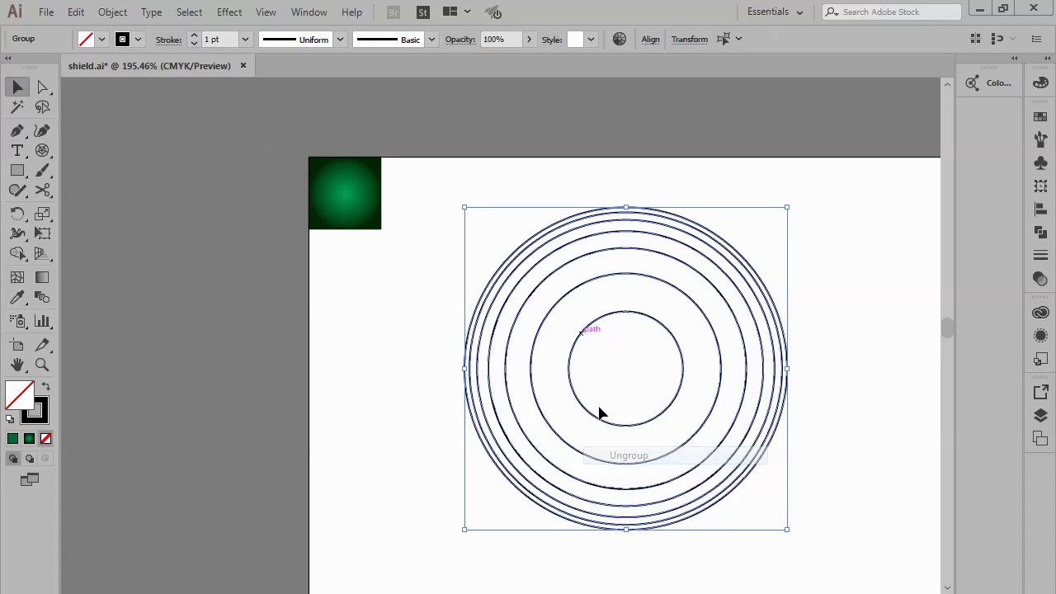
pyautogui.rightClick(584, 333)
pyautogui.click(617, 454)
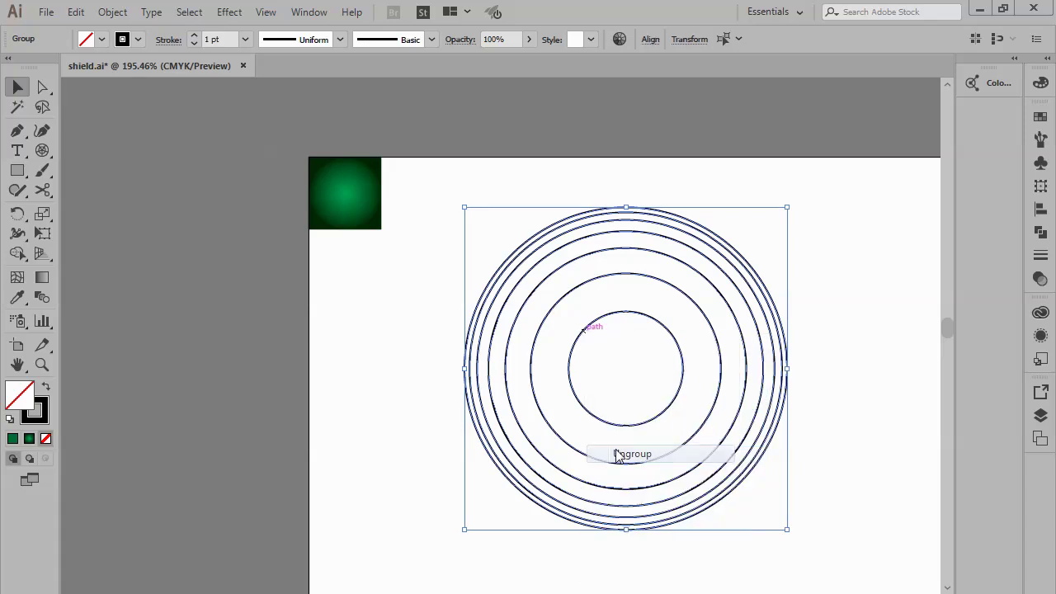
pyautogui.click(613, 372)
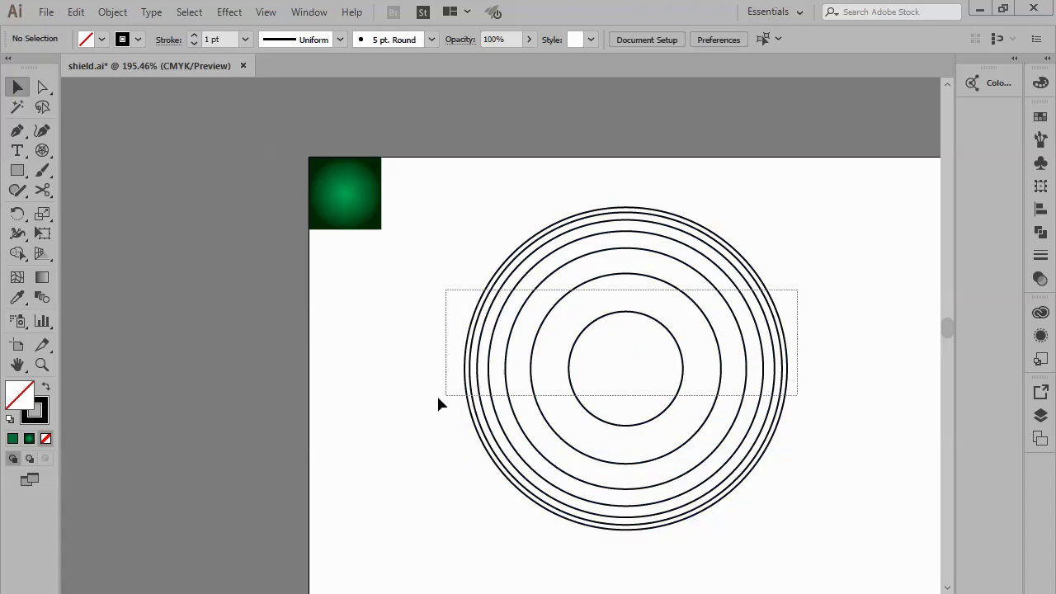
pyautogui.moveTo(745, 319); pyautogui.dragTo(460, 399)
pyautogui.rightClick(597, 368)
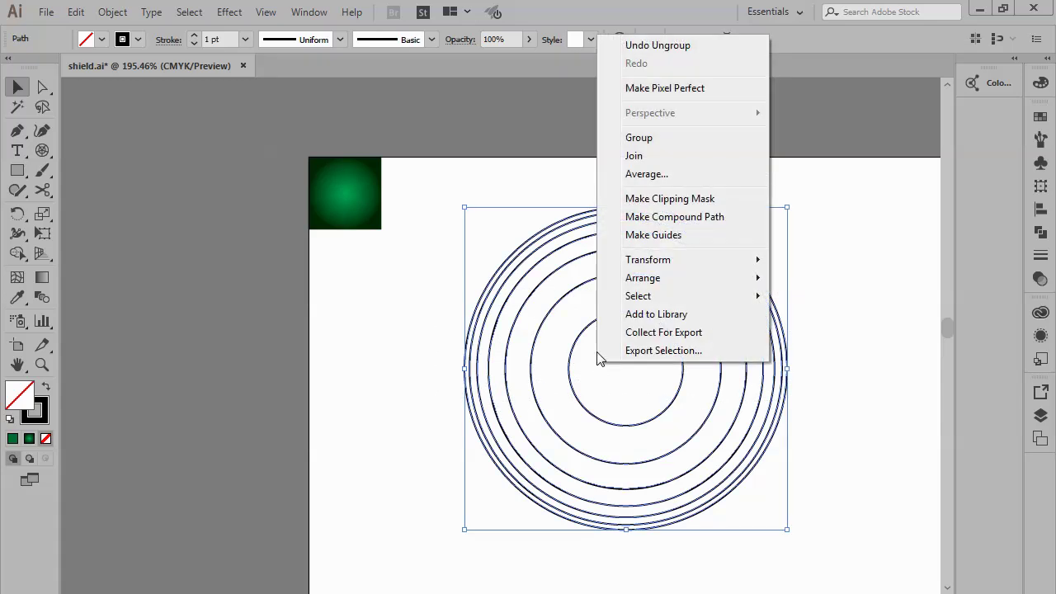
pyautogui.click(635, 138)
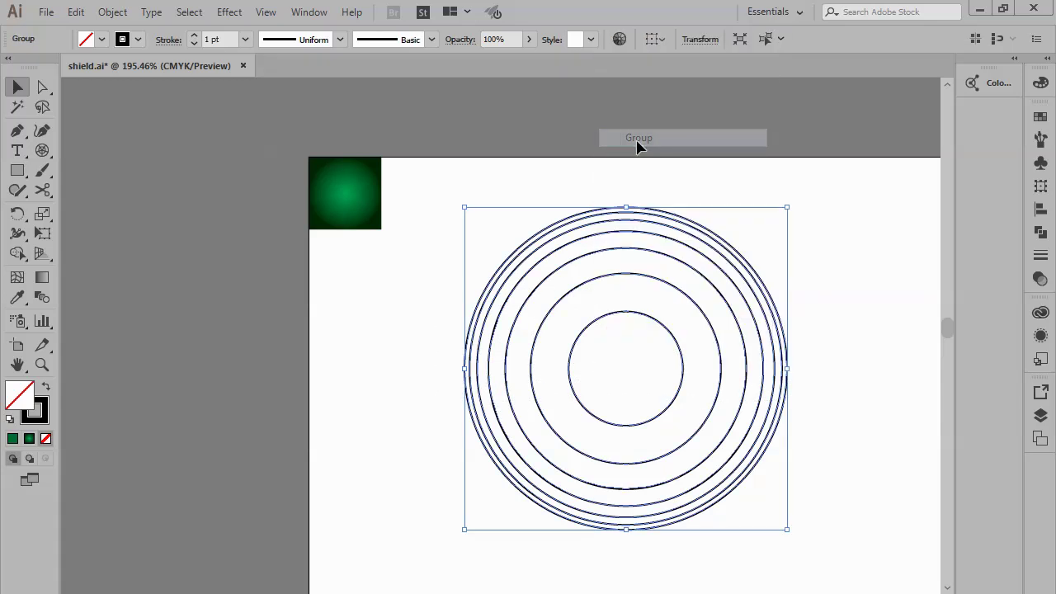
pyautogui.click(615, 338)
pyautogui.moveTo(785, 264); pyautogui.dragTo(427, 412)
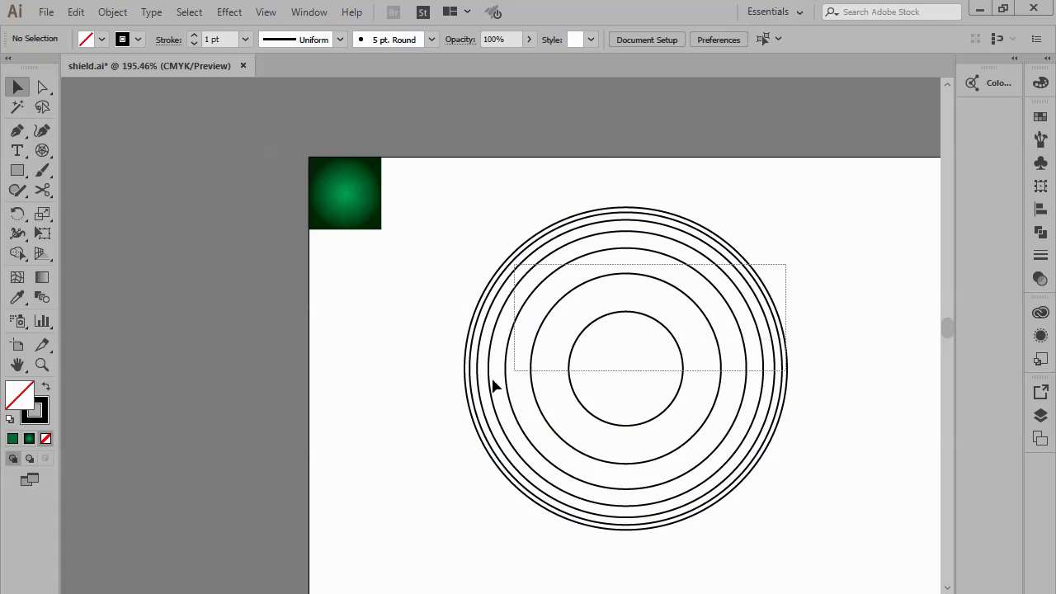
# Copy the green square's radial gradient onto the circles with the Eyedropper.
pyautogui.click(18, 298)
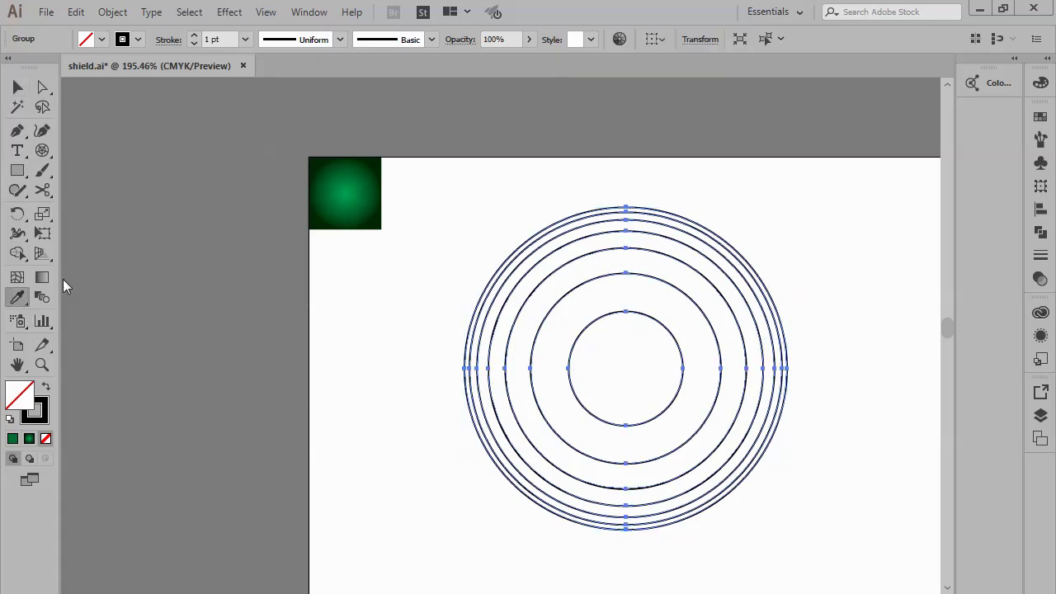
pyautogui.click(350, 185)
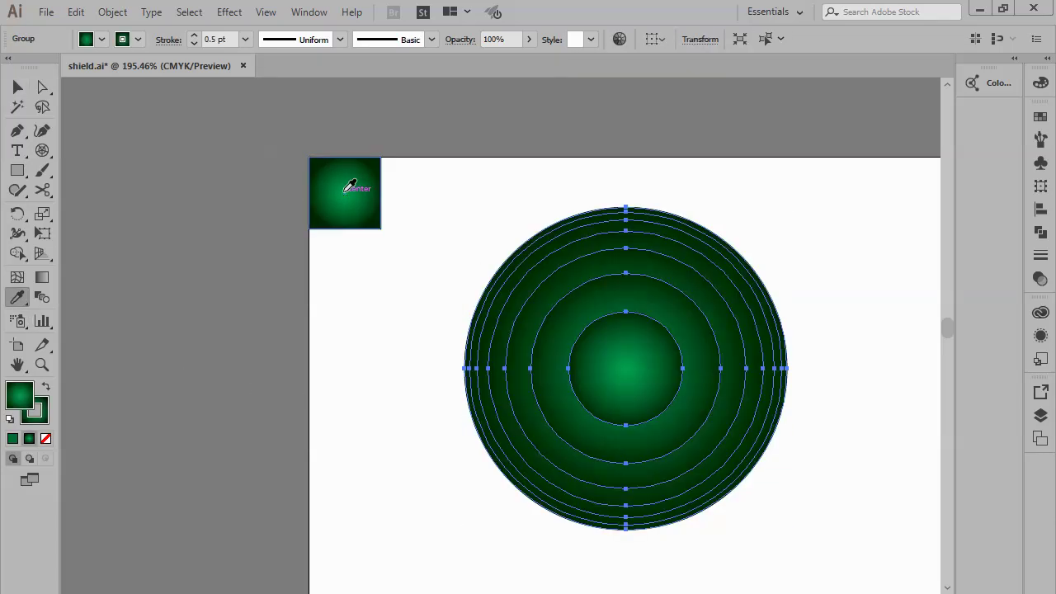
pyautogui.press('v')
pyautogui.click(435, 391)
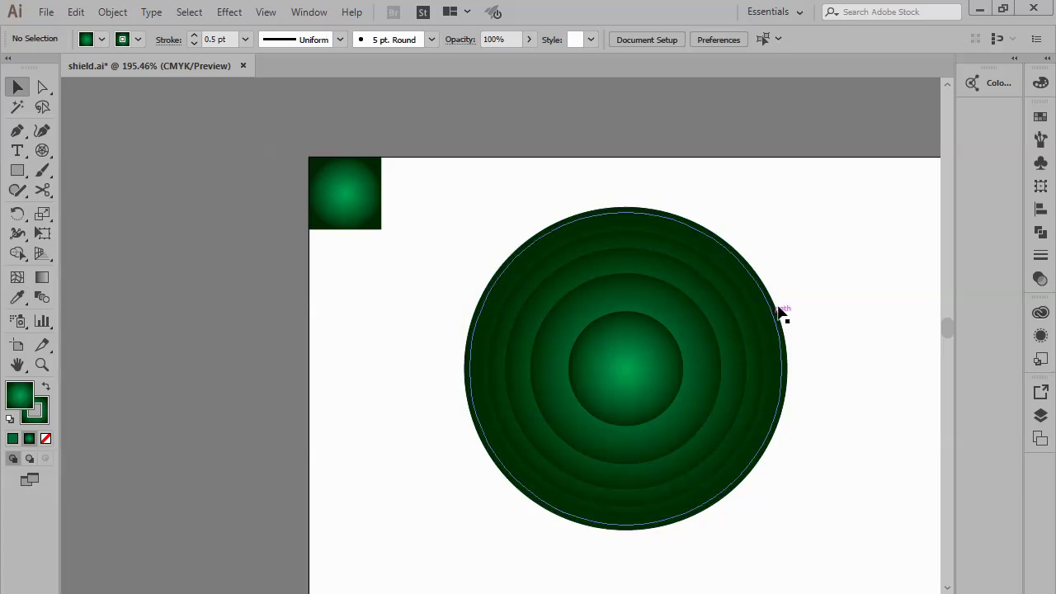
pyautogui.moveTo(780, 303); pyautogui.dragTo(452, 379)
# Stretch the radial gradient from the circles' centre past their top edge.
pyautogui.click(42, 278)
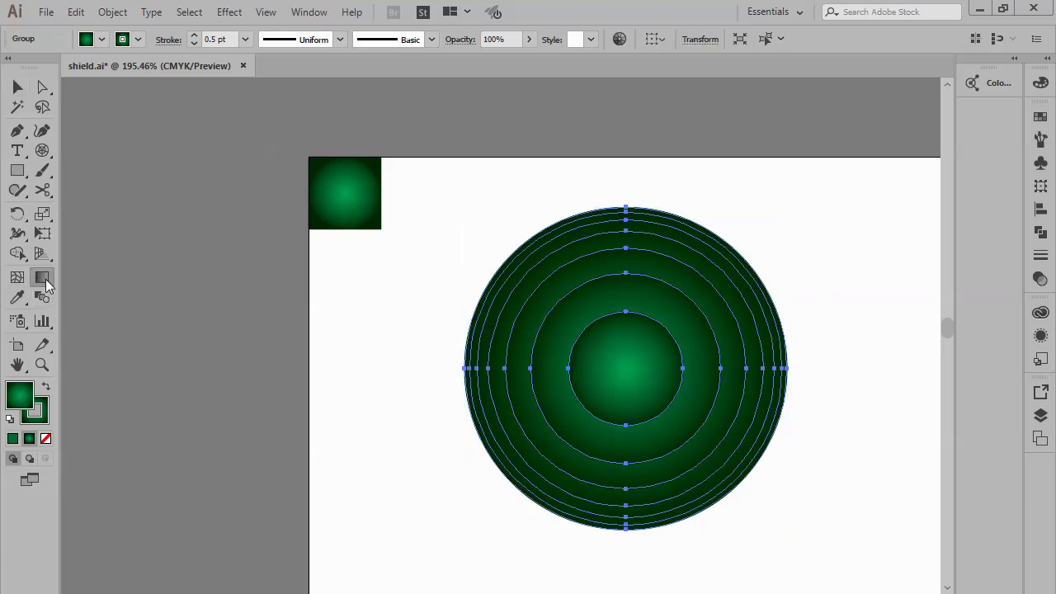
pyautogui.moveTo(626, 364); pyautogui.dragTo(629, 171)
pyautogui.moveTo(627, 365); pyautogui.dragTo(634, 171)
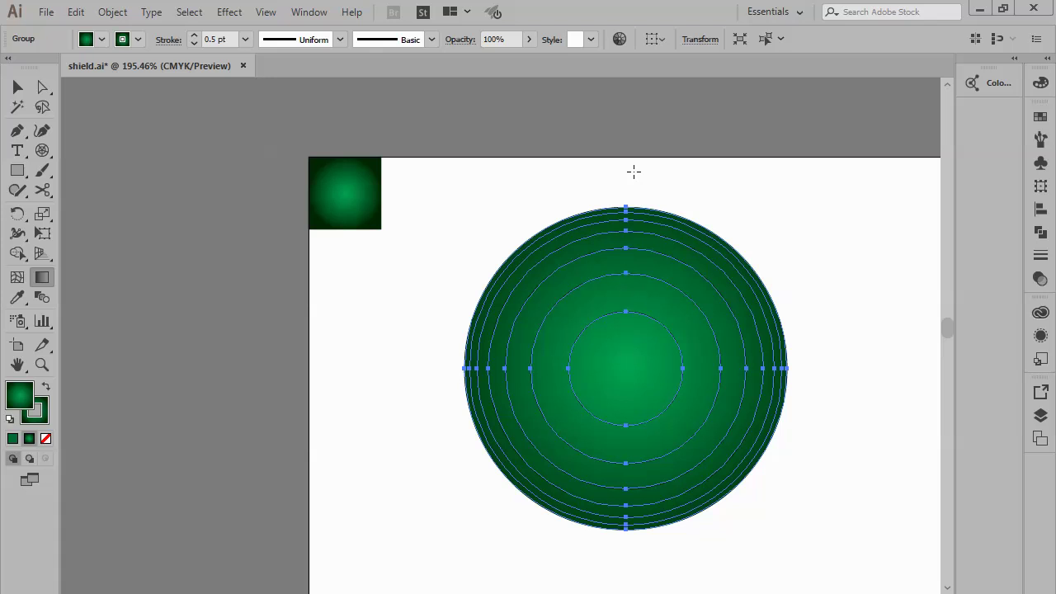
pyautogui.press('v')
pyautogui.click(413, 500)
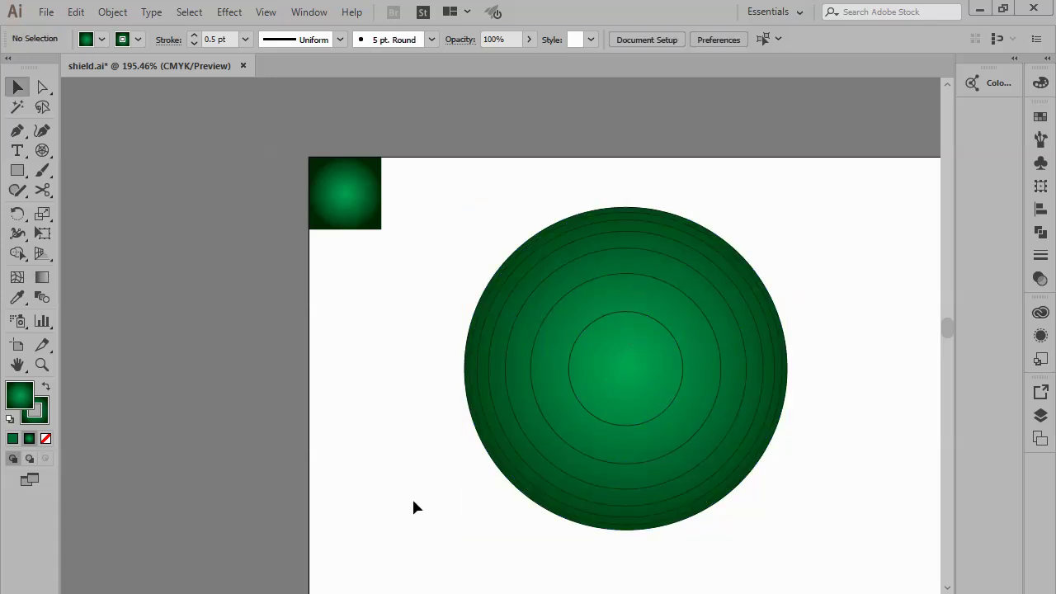
# Ungroup the circles and give the two innermost rings a 2.5 pt stroke.
pyautogui.click(589, 422)
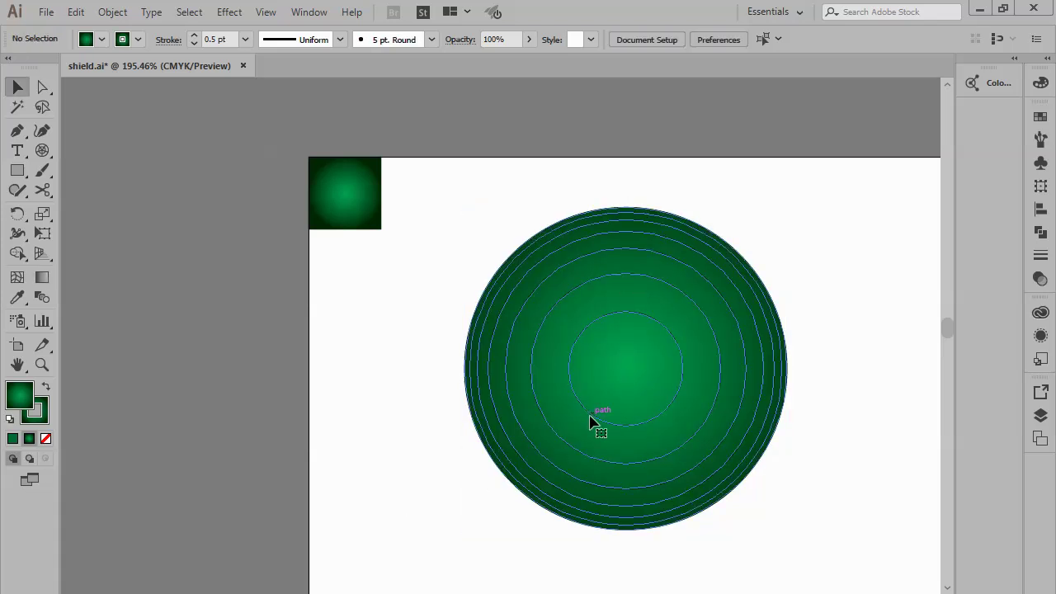
pyautogui.rightClick(589, 422)
pyautogui.click(639, 292)
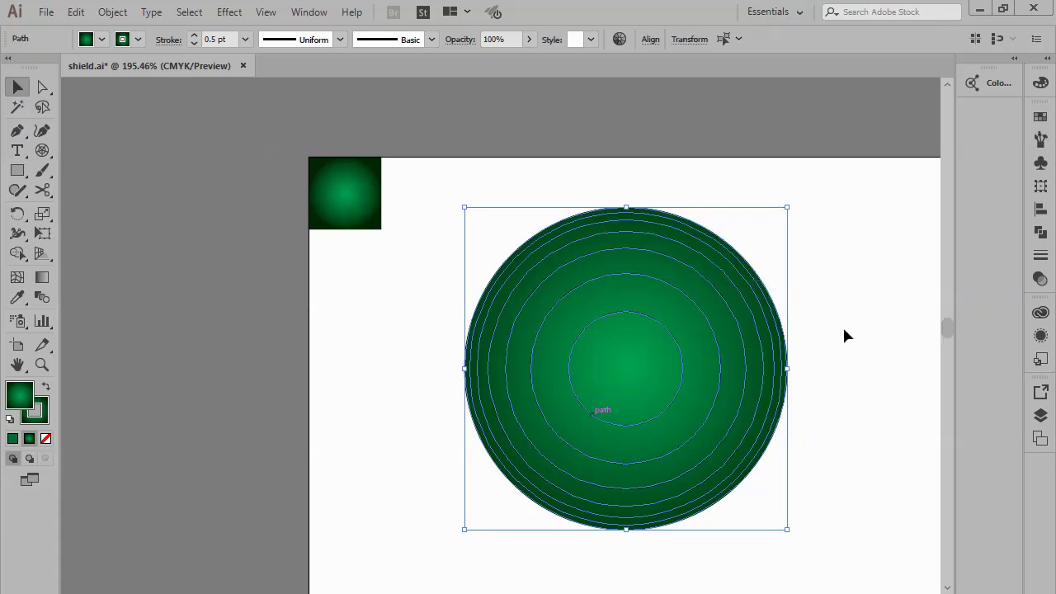
pyautogui.click(842, 325)
pyautogui.click(685, 360)
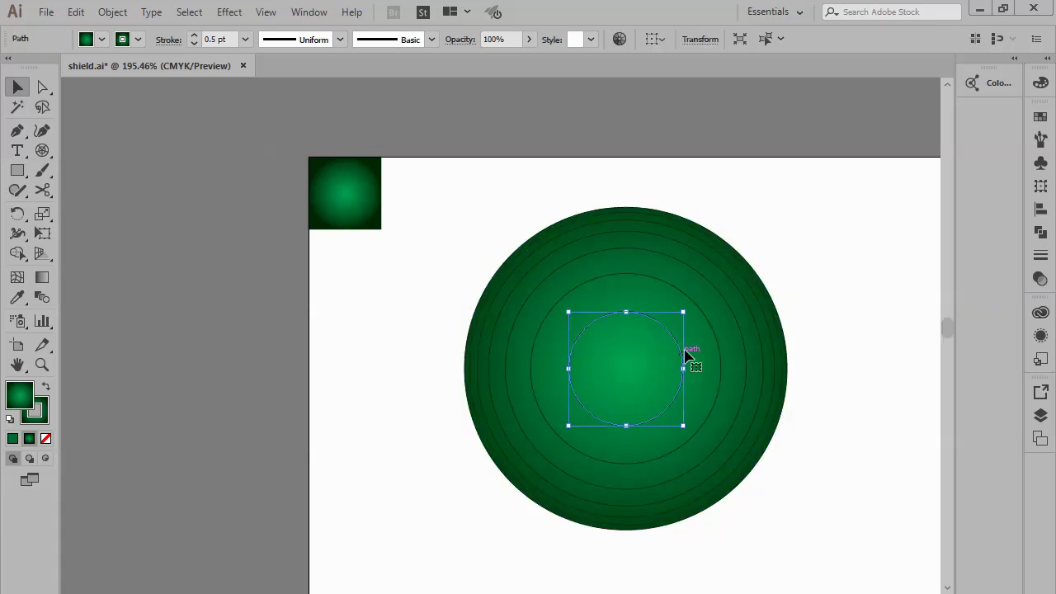
pyautogui.keyDown('shift'); pyautogui.click(716, 339); pyautogui.keyUp('shift')
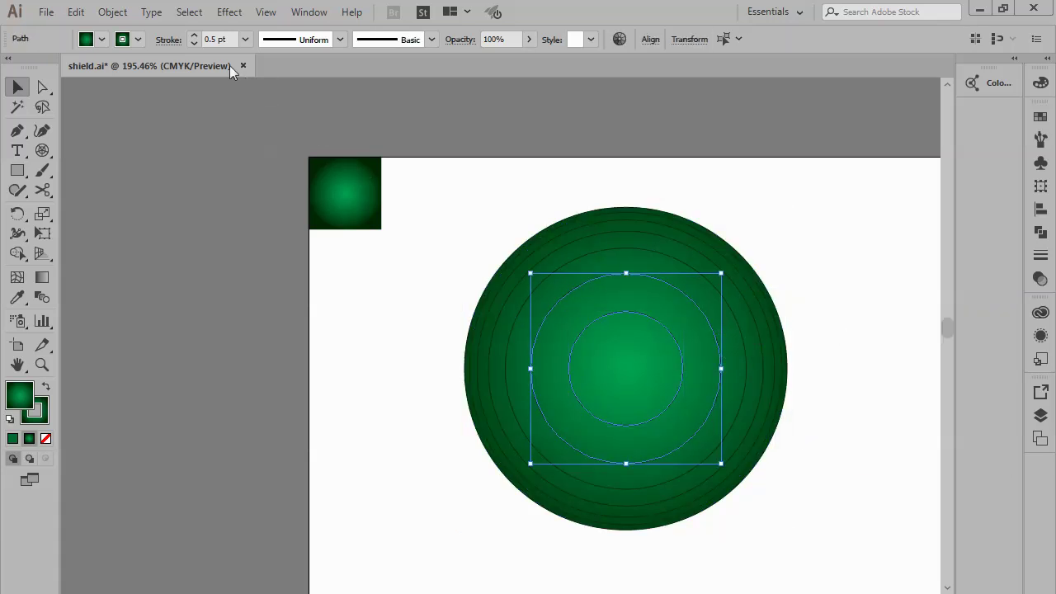
pyautogui.write('2')
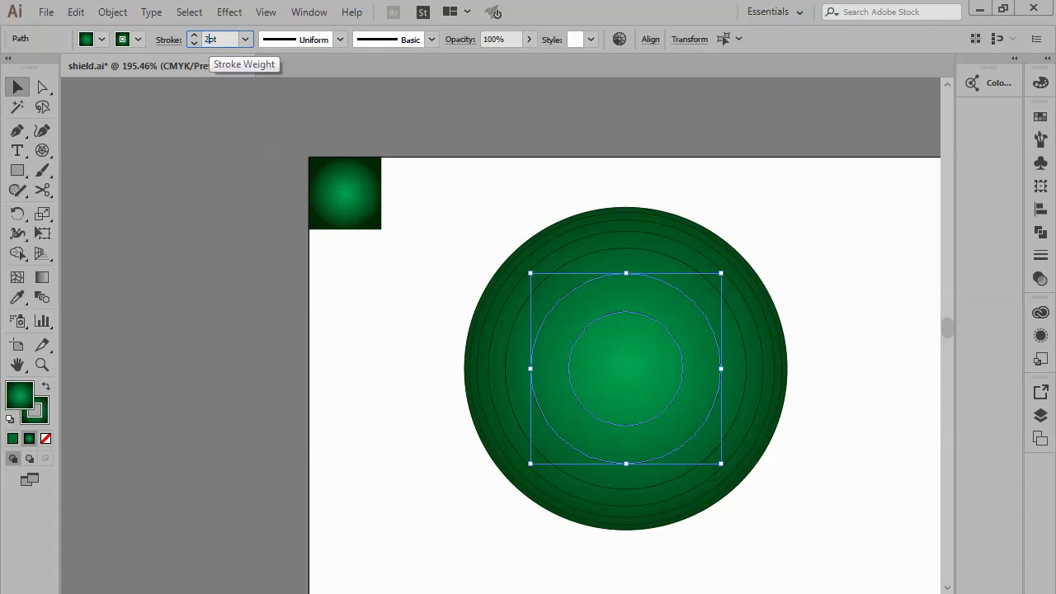
pyautogui.press('Return')
pyautogui.click(651, 209)
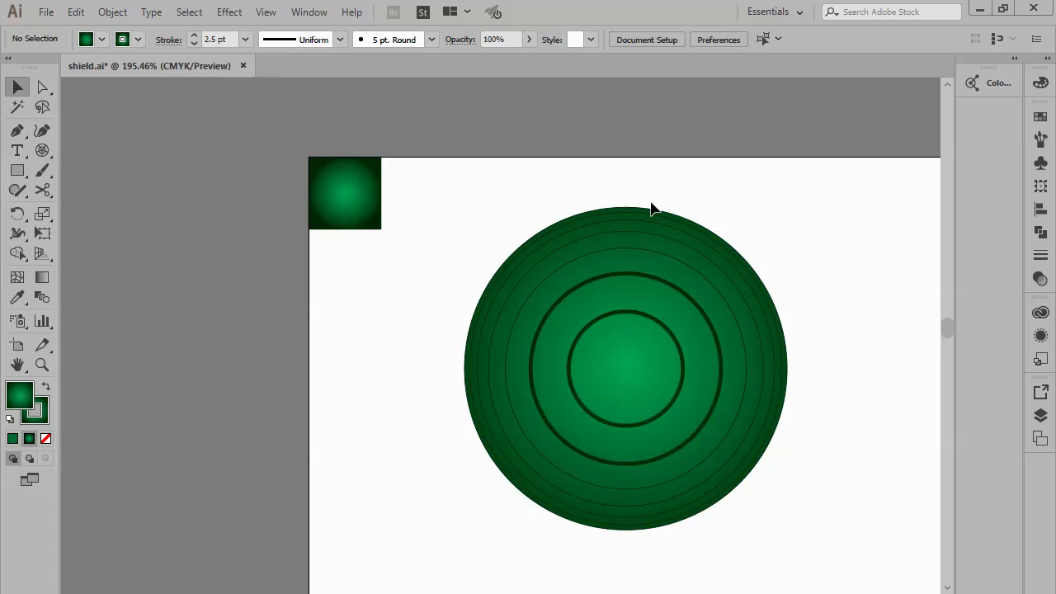
# Set the next two rings outward to 2 pt and 1.75 pt strokes.
pyautogui.click(642, 251)
pyautogui.doubleClick(209, 40)
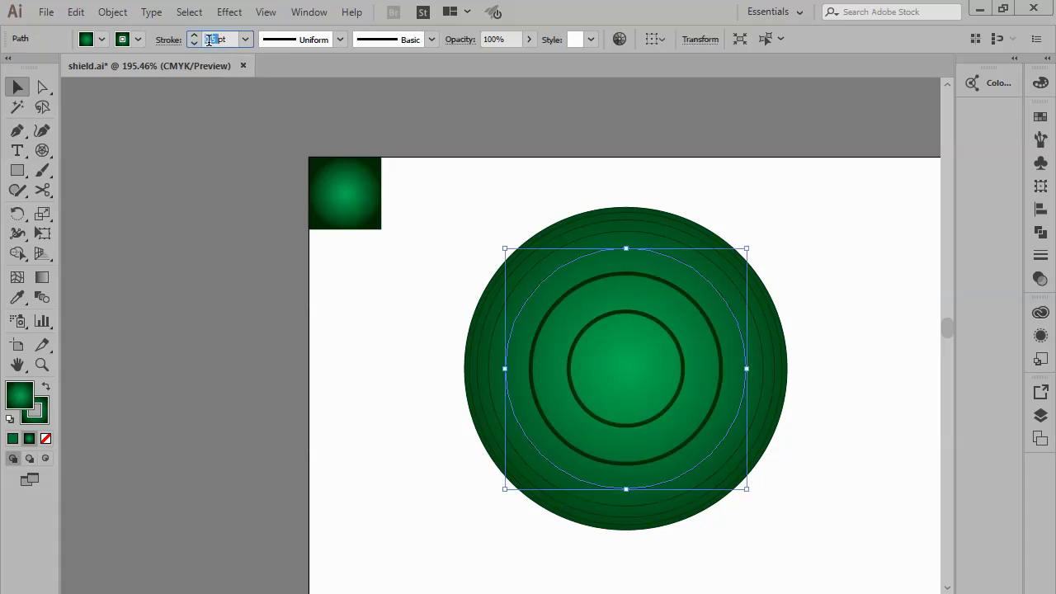
pyautogui.write('2')
pyautogui.press('Return')
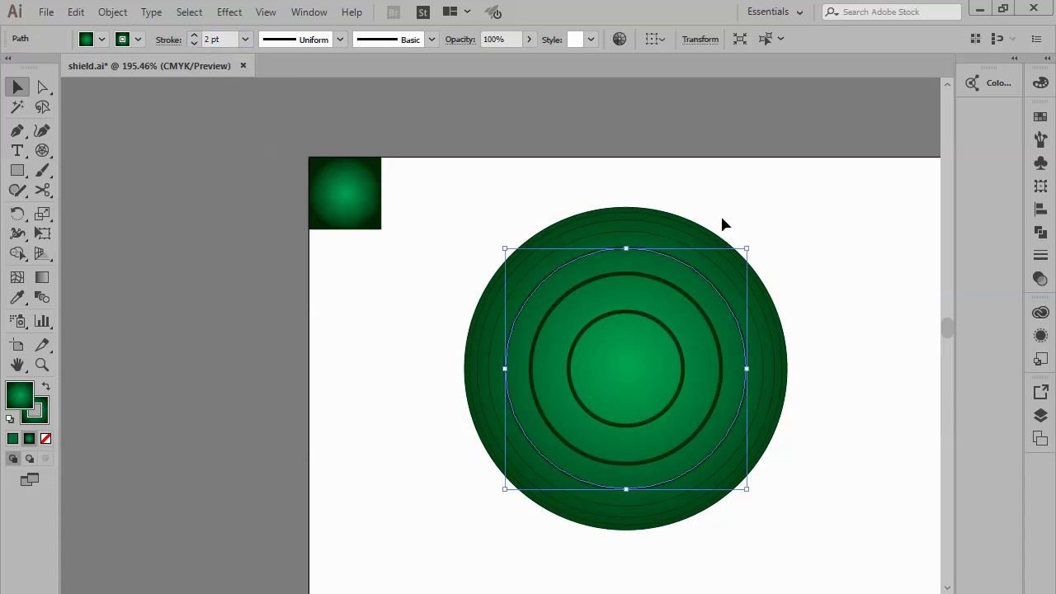
pyautogui.click(722, 223)
pyautogui.click(714, 268)
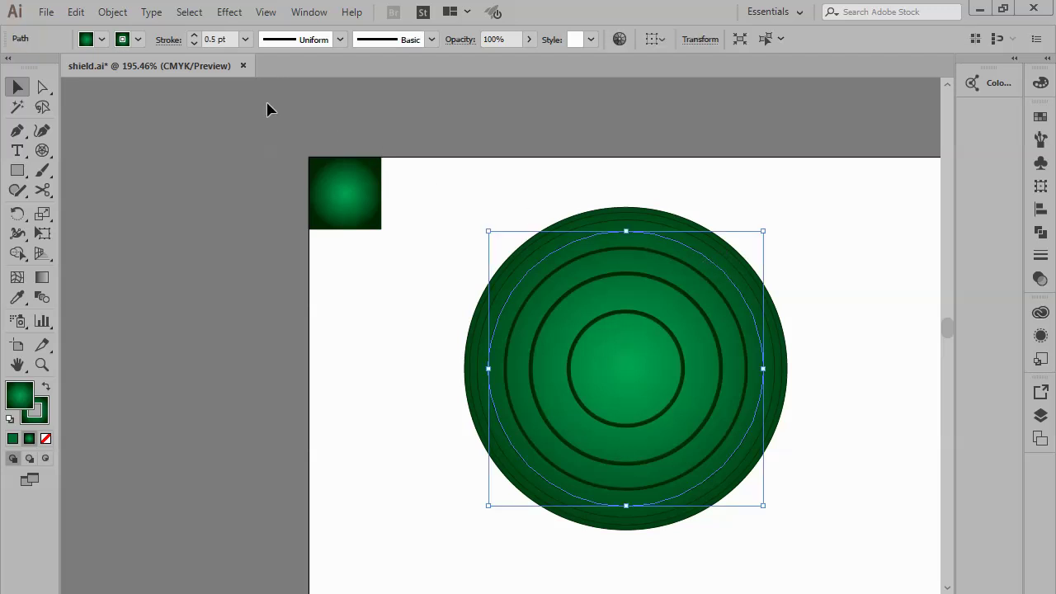
pyautogui.doubleClick(209, 39)
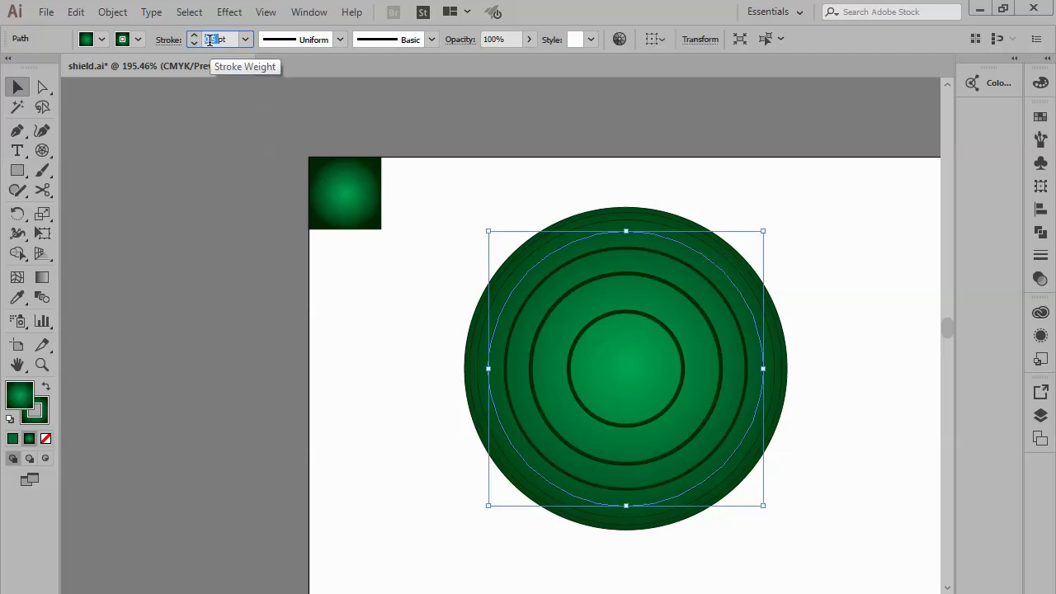
pyautogui.write('1')
pyautogui.press('Return')
pyautogui.click(717, 216)
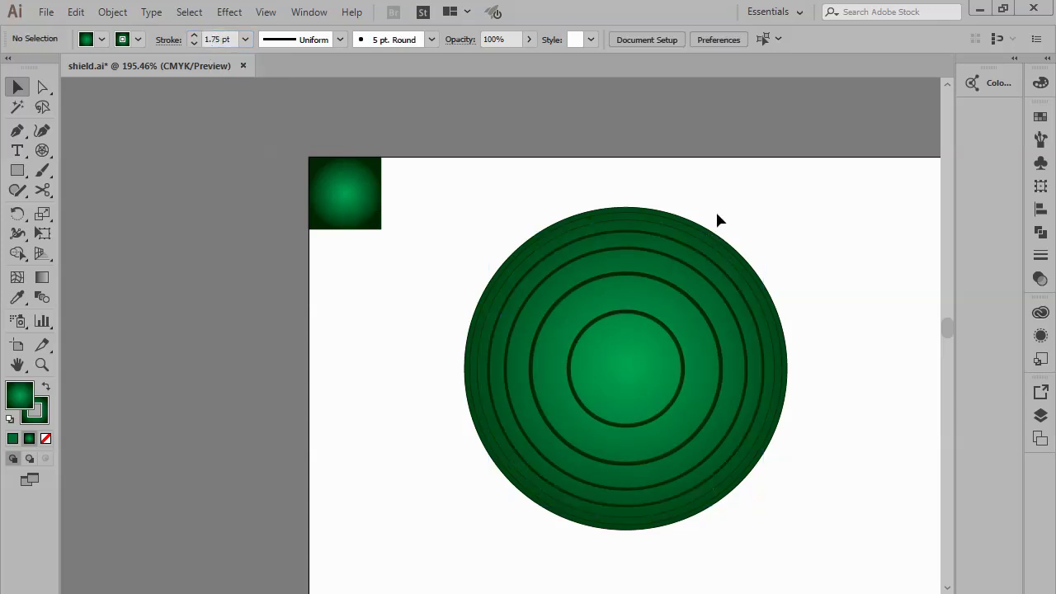
# Set the next ring outward to a 1.25 pt stroke.
pyautogui.click(714, 248)
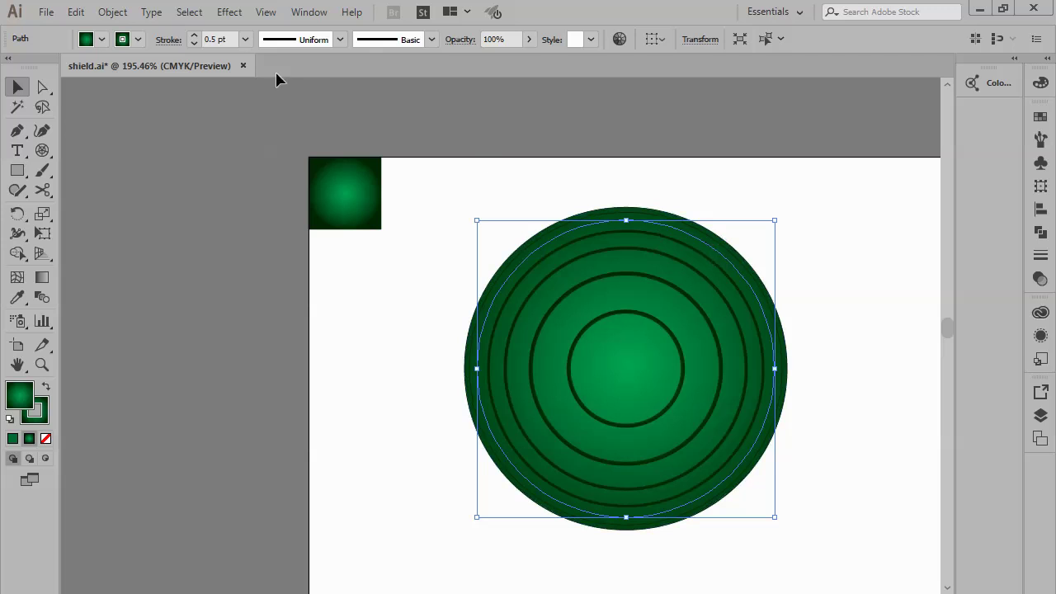
pyautogui.click(209, 38)
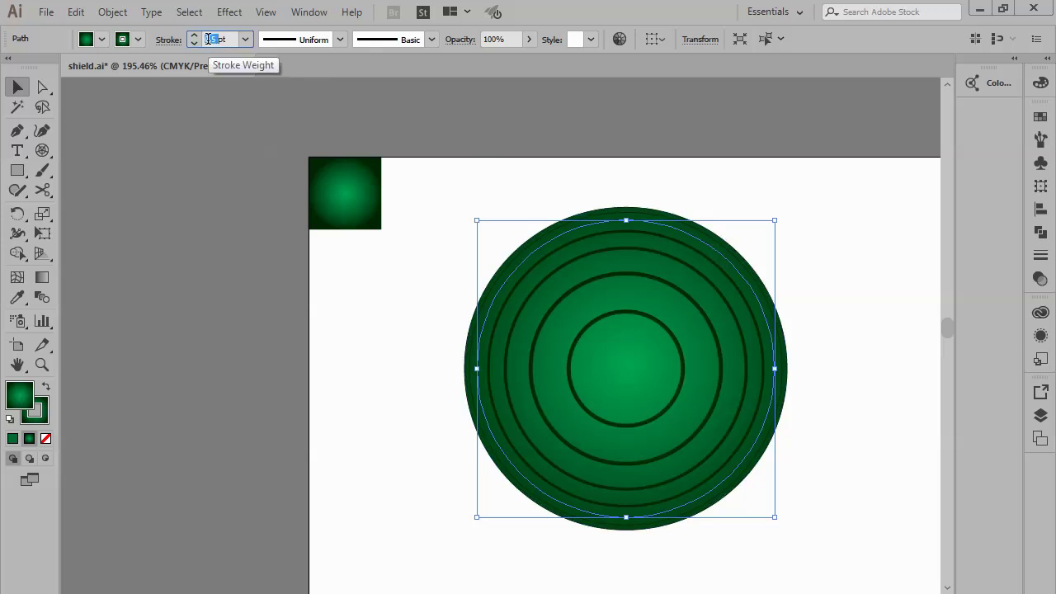
pyautogui.write('1.25')
pyautogui.press('Return')
pyautogui.click(665, 185)
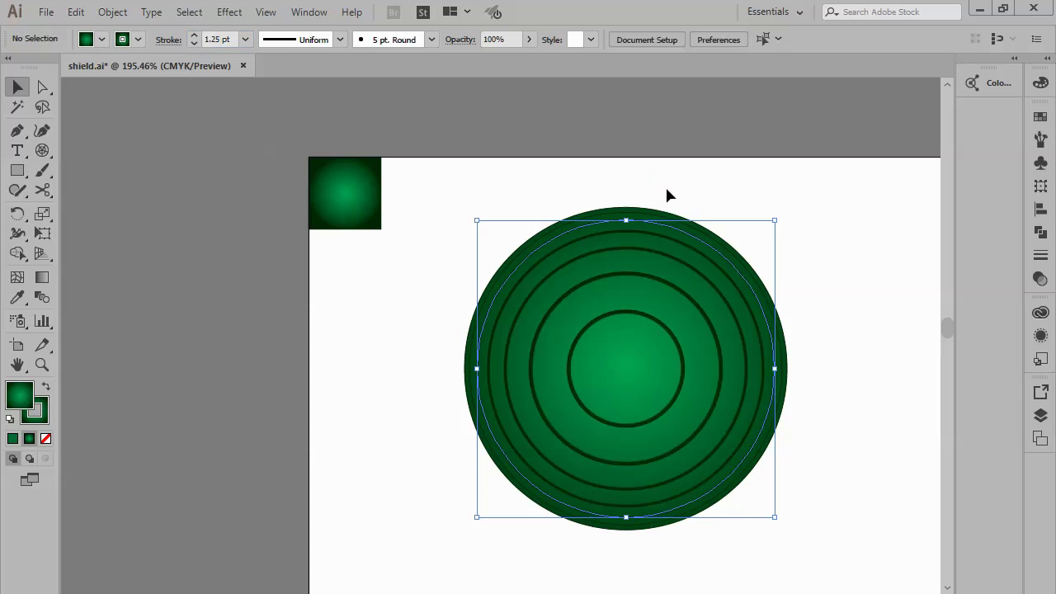
# Set the outer ring's stroke weight to 0.75 pt.
pyautogui.click(691, 231)
pyautogui.doubleClick(212, 38)
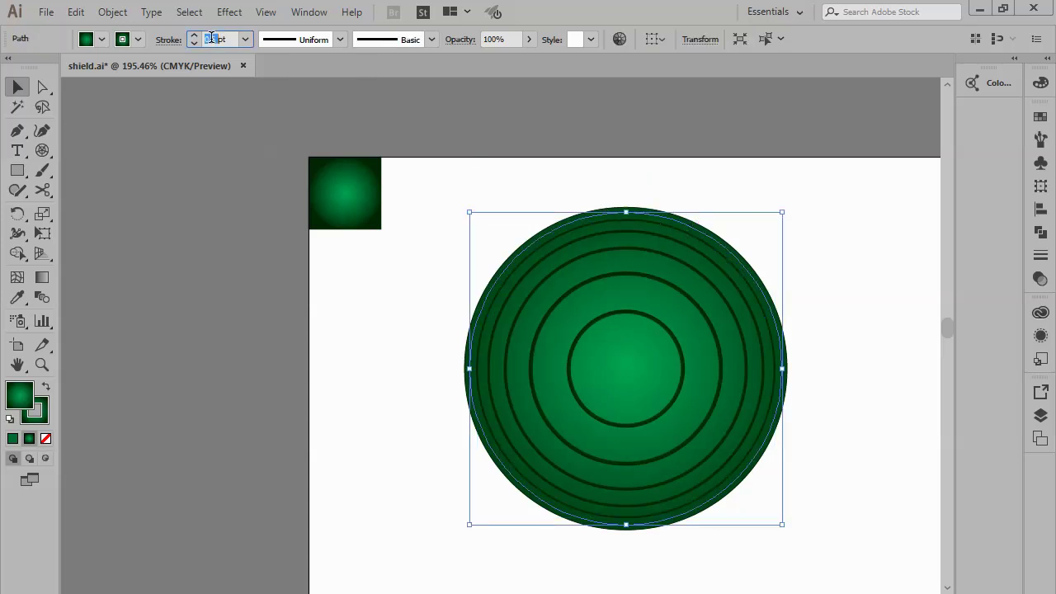
pyautogui.press('BackSpace')
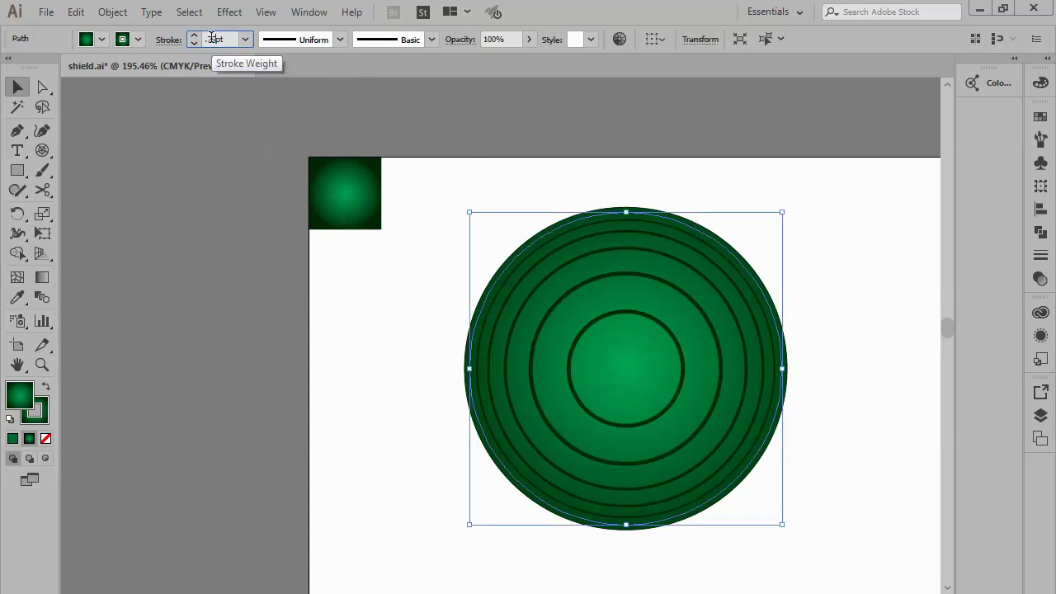
pyautogui.write('0.75')
pyautogui.press('Return')
pyautogui.click(704, 208)
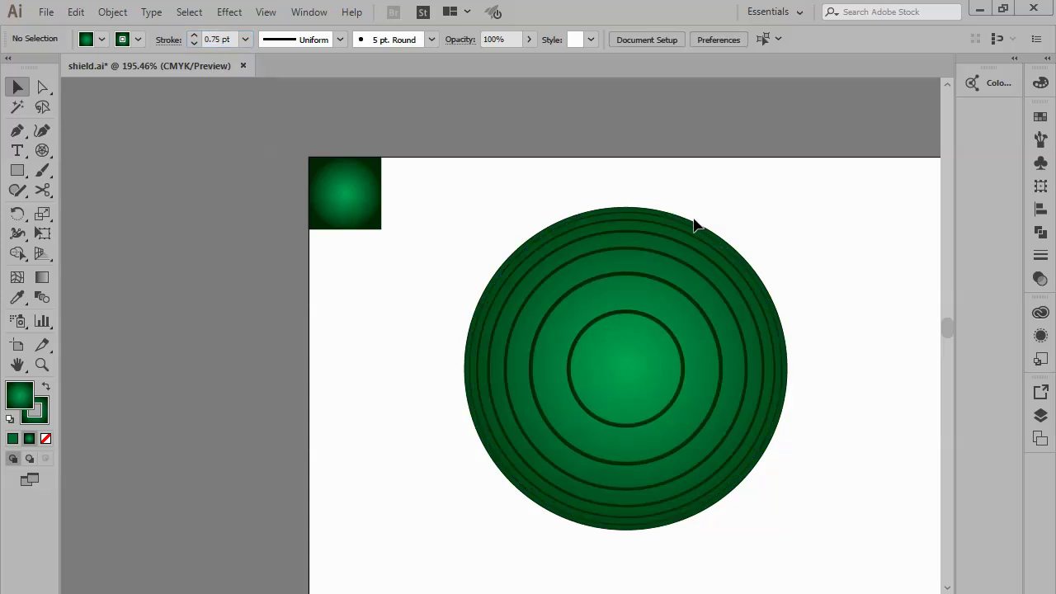
pyautogui.click(699, 231)
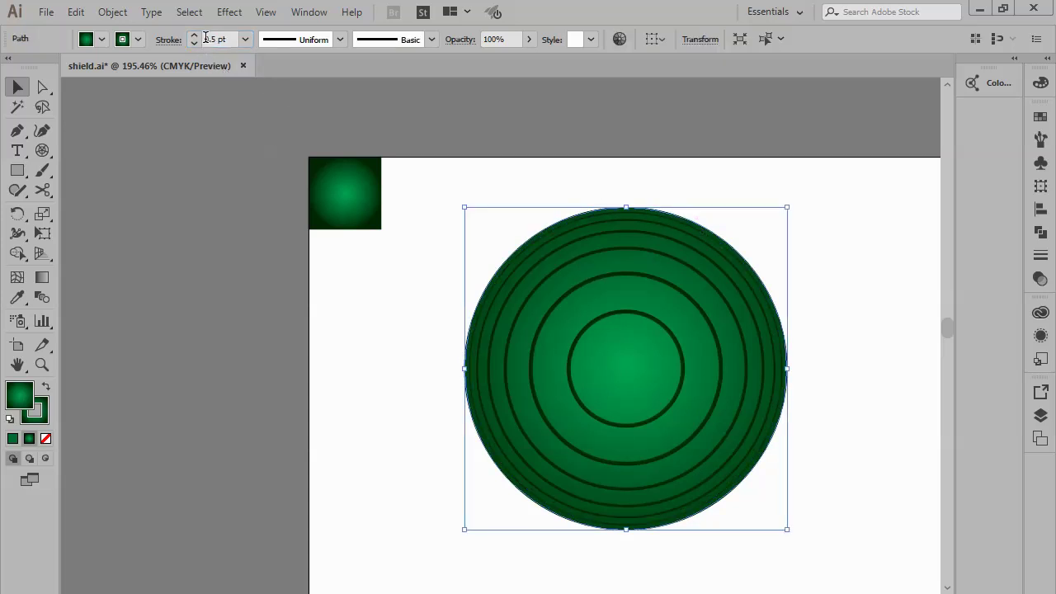
pyautogui.click(417, 221)
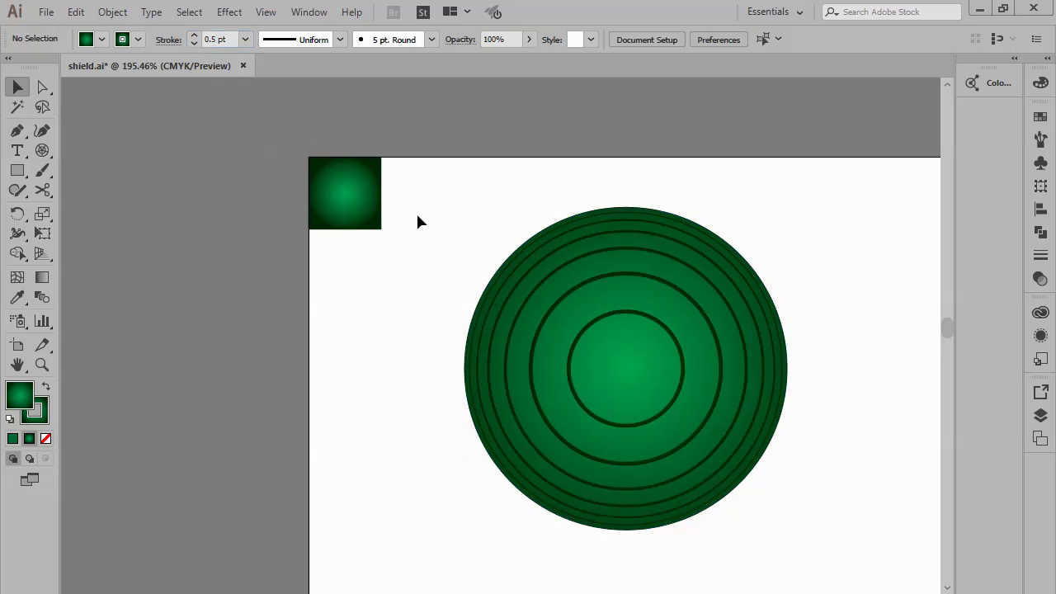
pyautogui.scroll(-1, 454, 256)
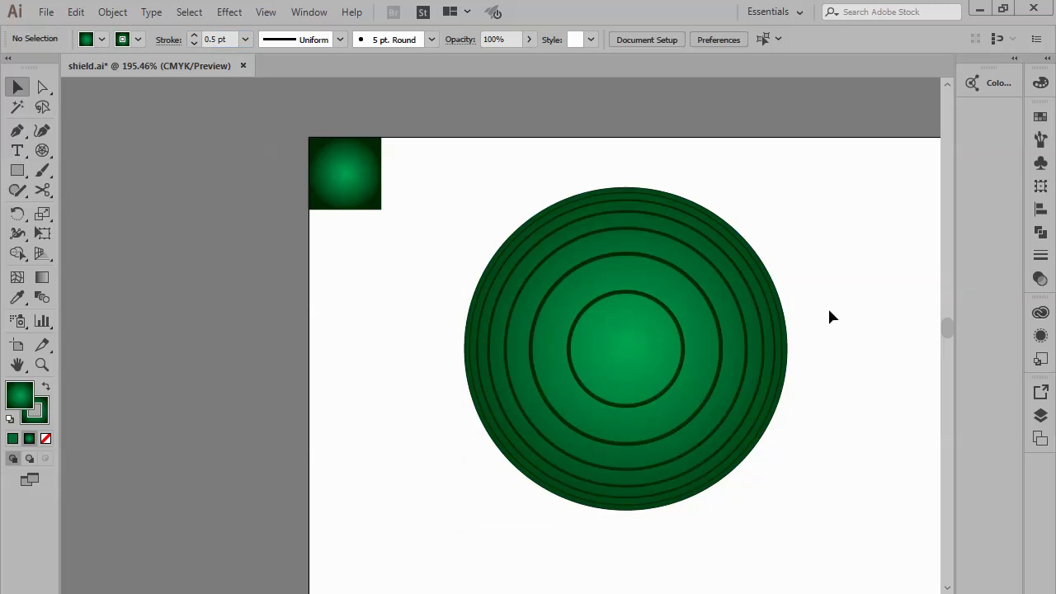
# Select all the circles and apply the green gradient to their strokes.
pyautogui.press('x')
pyautogui.moveTo(785, 253); pyautogui.dragTo(427, 450)
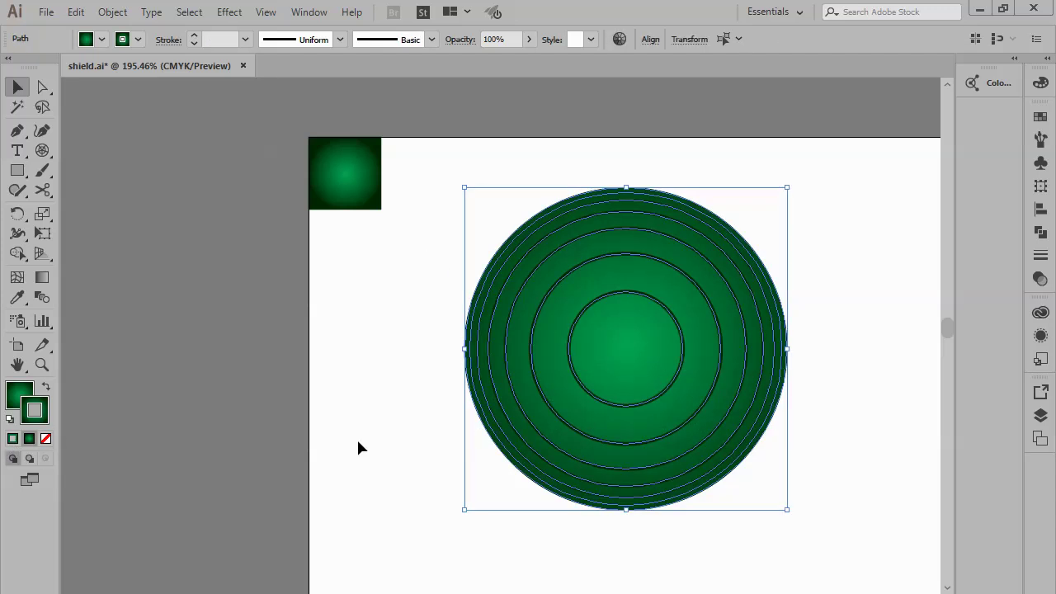
pyautogui.click(13, 439)
pyautogui.click(45, 438)
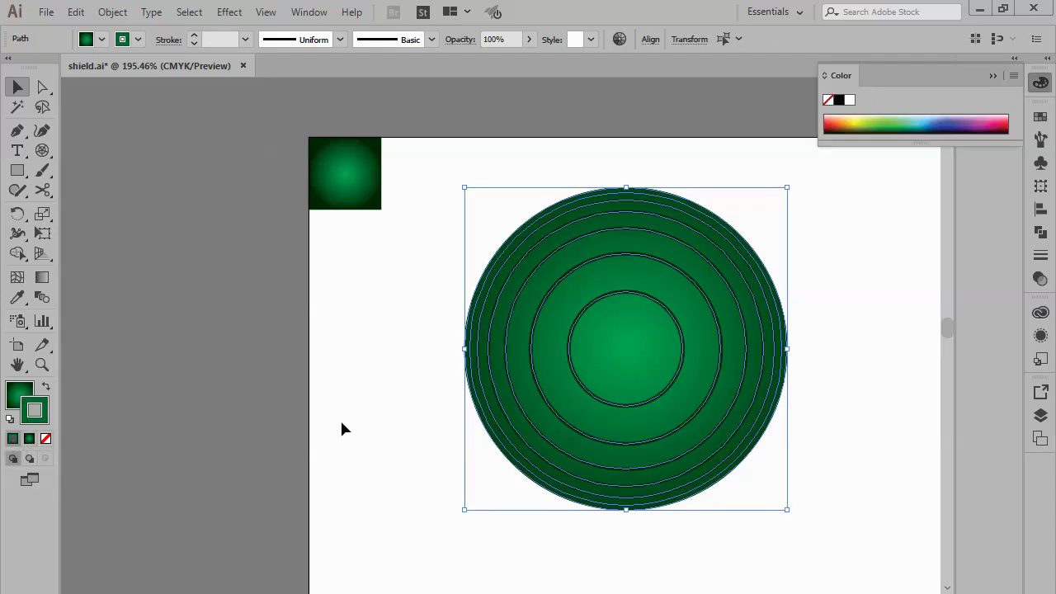
pyautogui.click(993, 73)
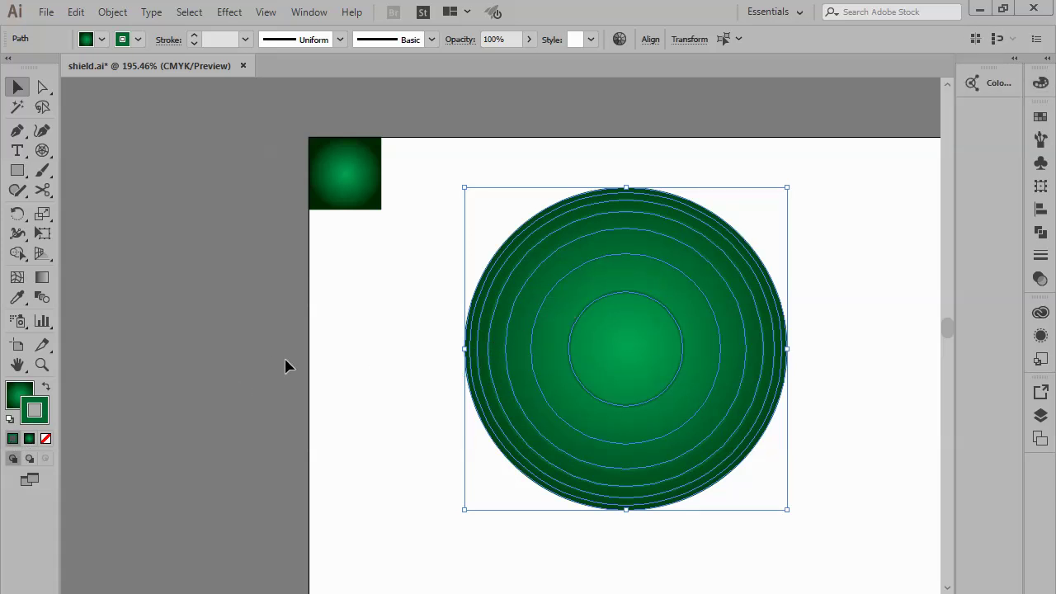
pyautogui.press('x')
pyautogui.click(138, 40)
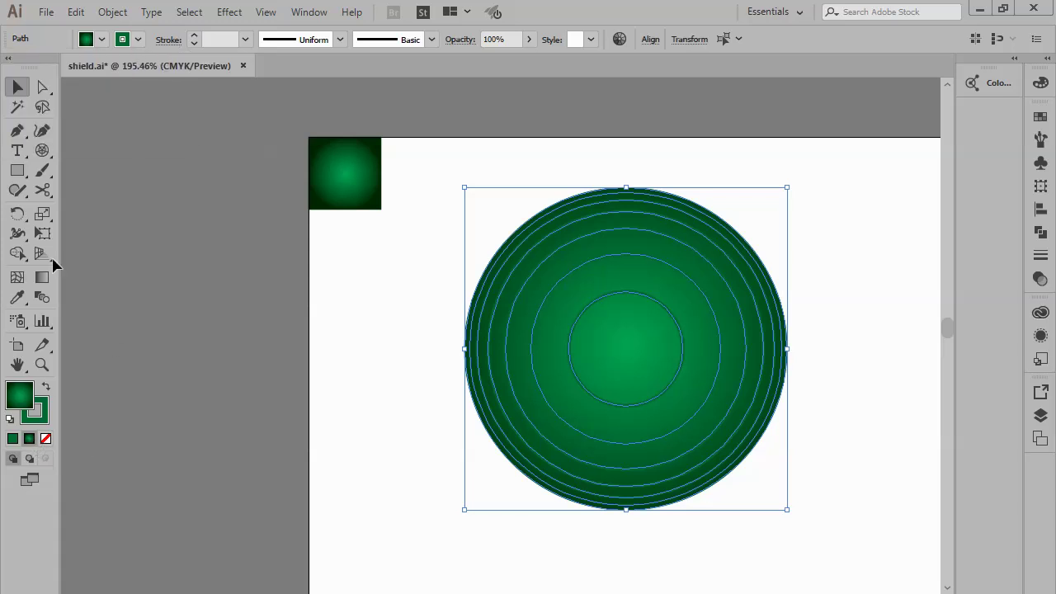
pyautogui.press('x')
pyautogui.click(29, 439)
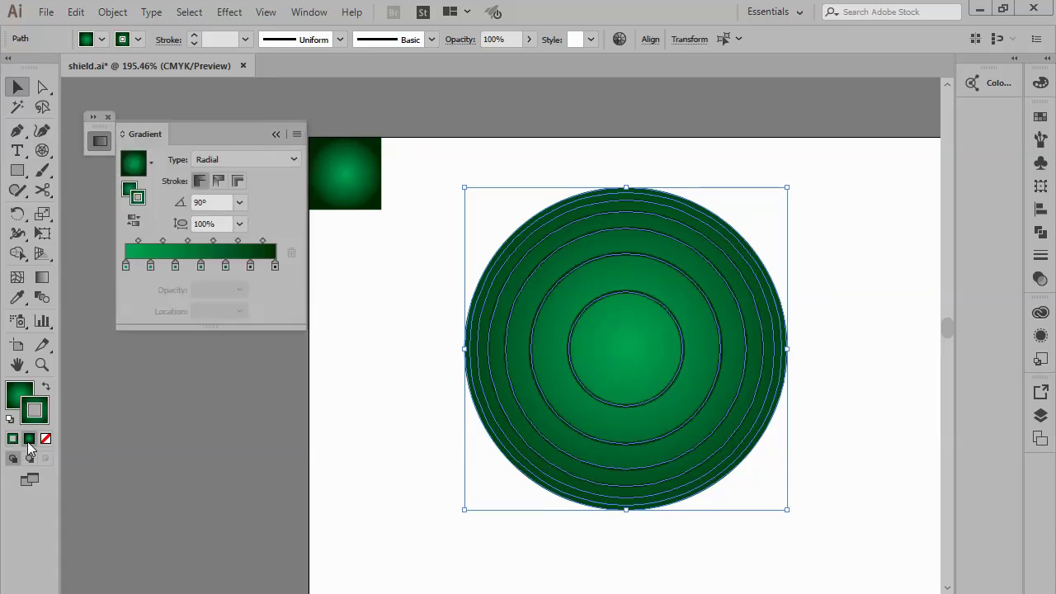
pyautogui.click(356, 420)
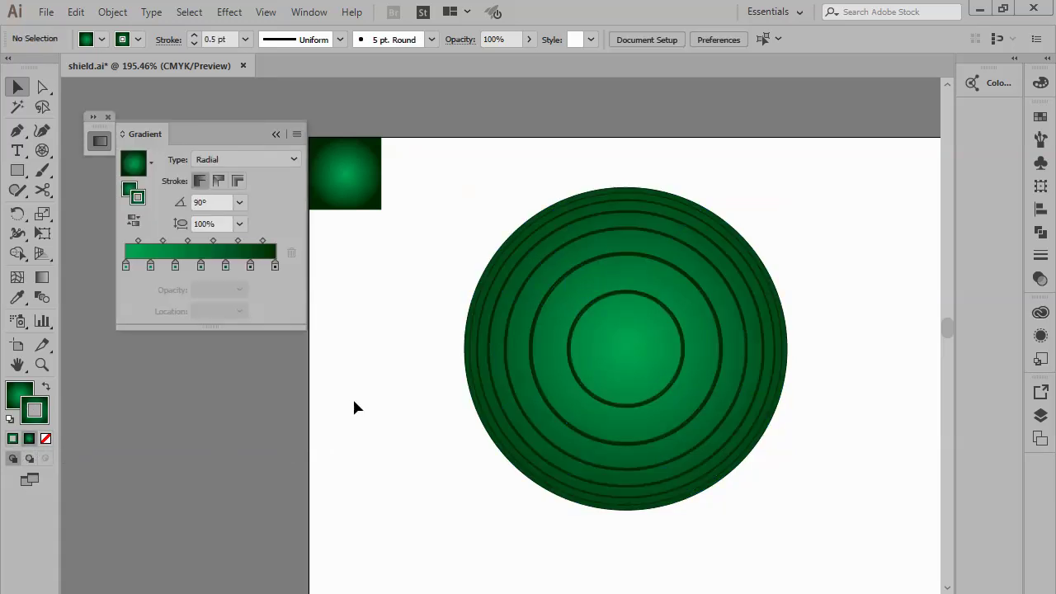
pyautogui.click(274, 135)
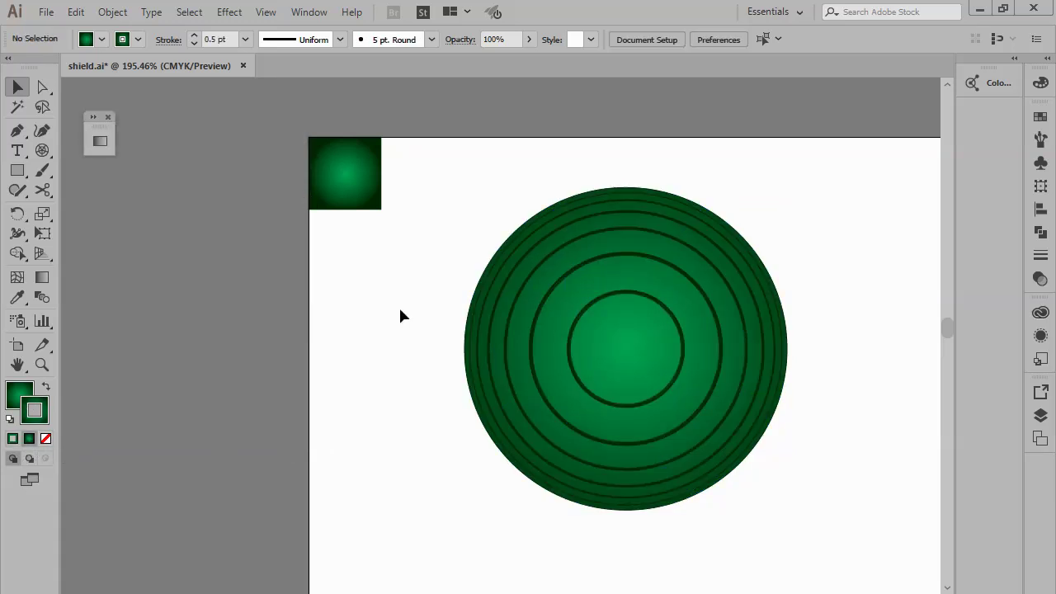
# Set the circles' stroke gradient to 'Apply gradient along stroke' in the Gradient panel.
pyautogui.moveTo(797, 289); pyautogui.dragTo(413, 415)
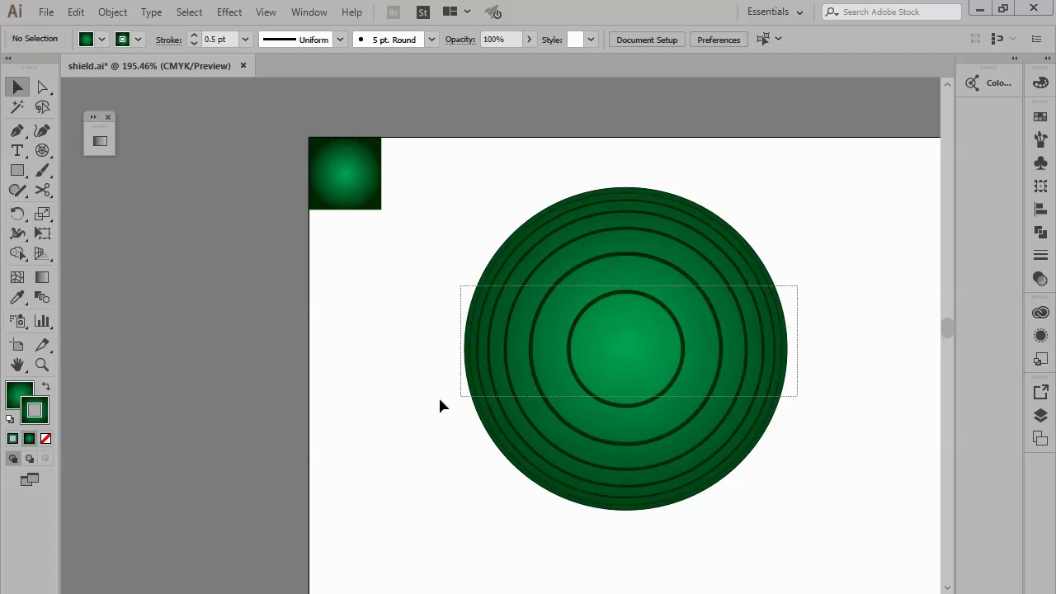
pyautogui.click(48, 282)
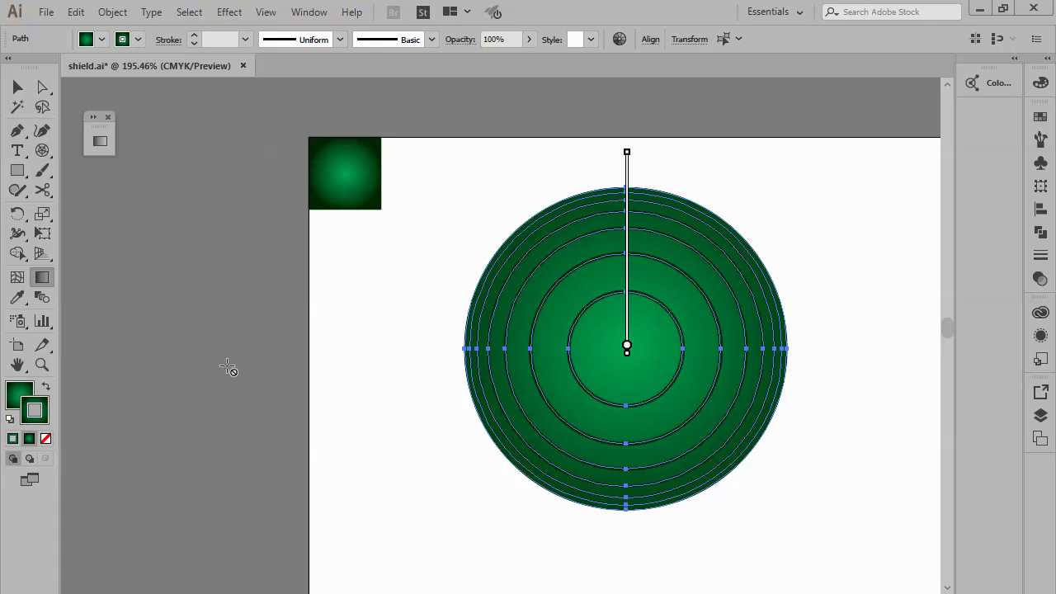
pyautogui.doubleClick(47, 278)
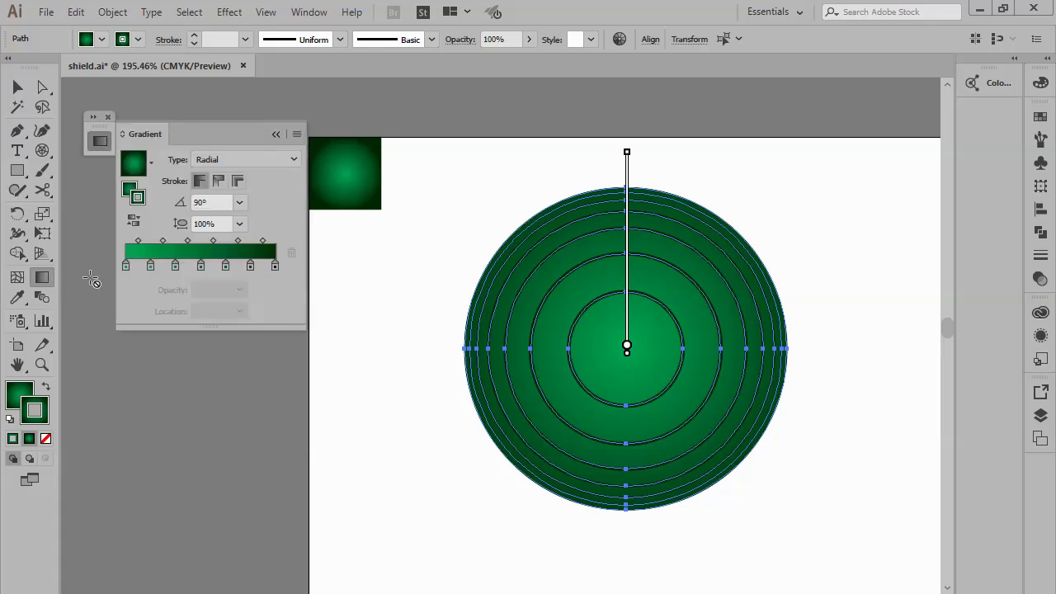
pyautogui.click(218, 183)
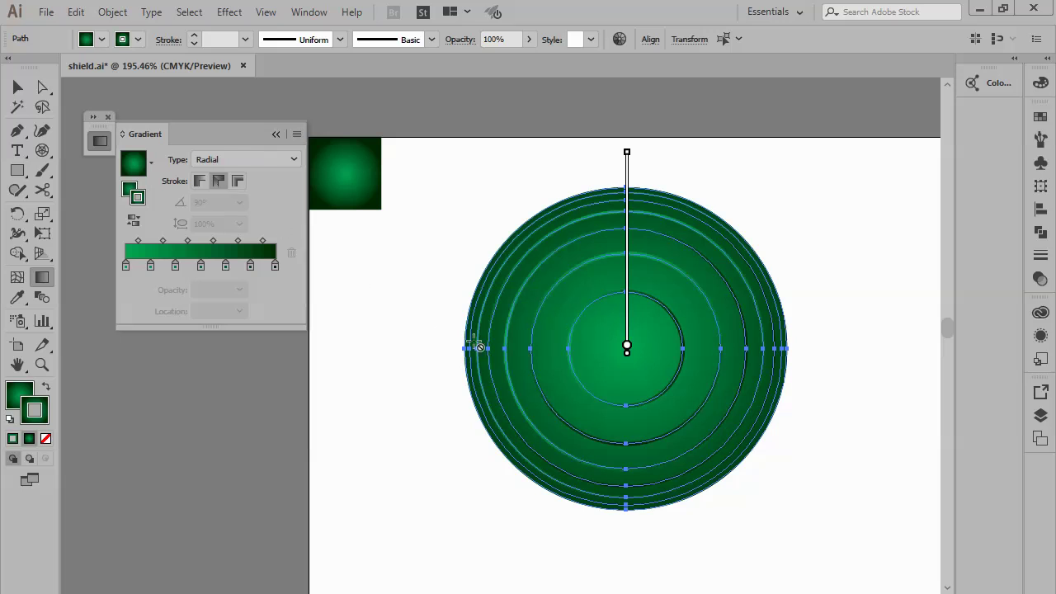
pyautogui.press('v')
pyautogui.click(433, 321)
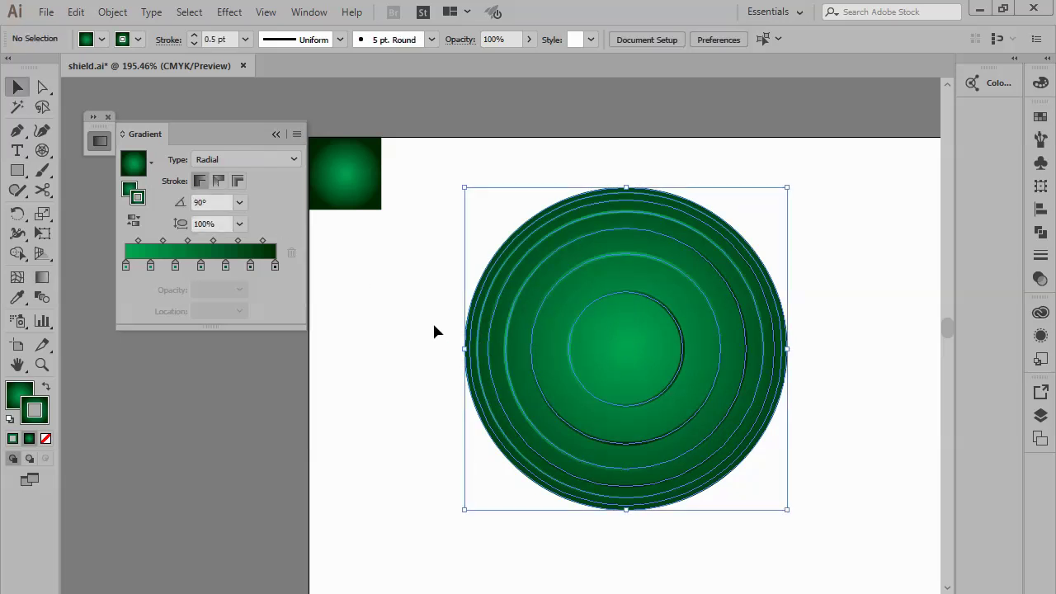
pyautogui.click(276, 135)
pyautogui.scroll(-1, 404, 358)
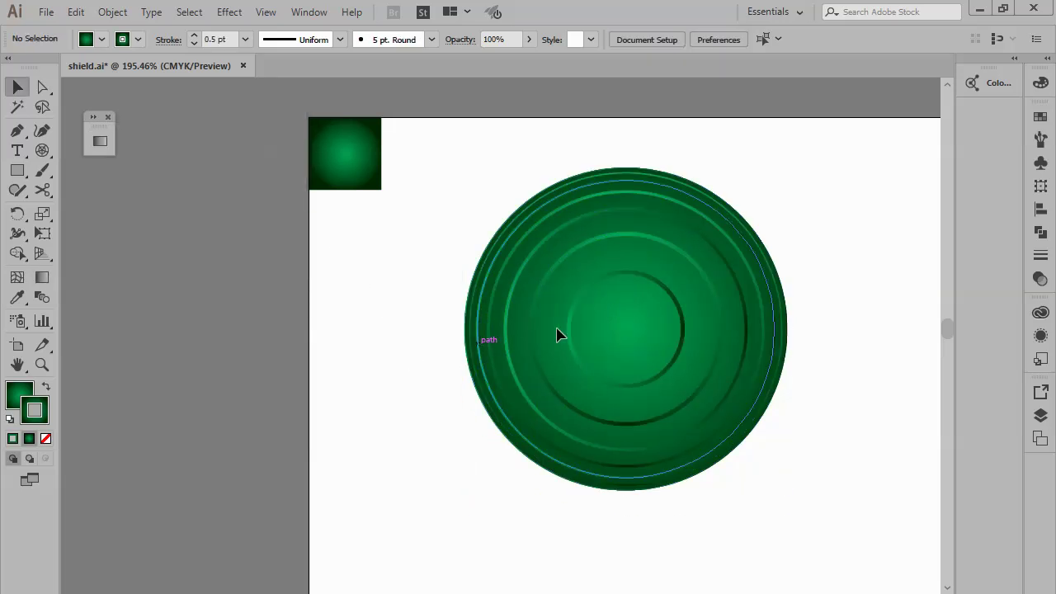
# Raise the two inner rings' stroke weight to 3 pt.
pyautogui.click(670, 299)
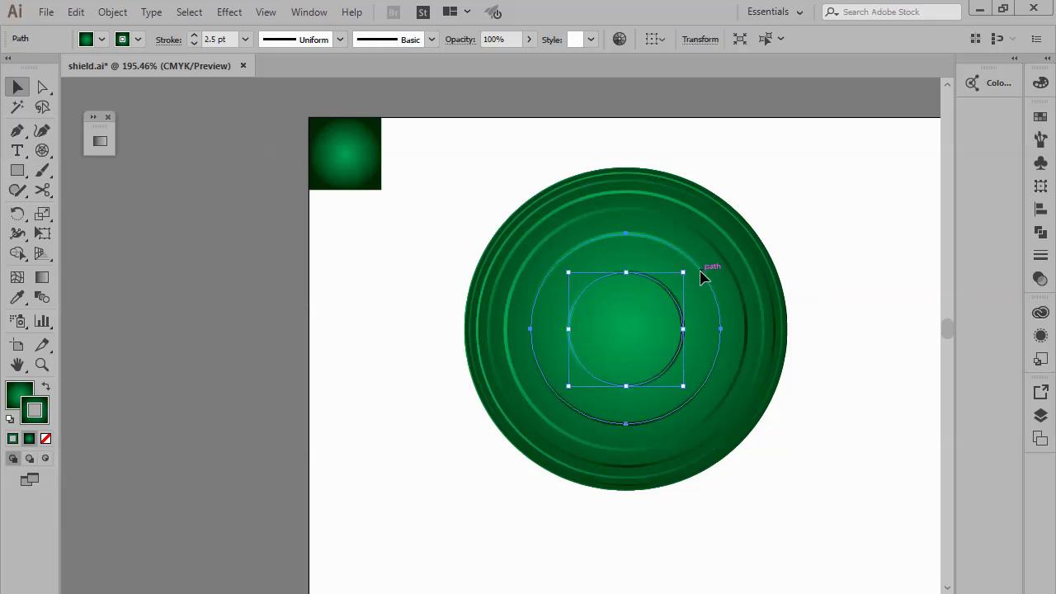
pyautogui.keyDown('shift'); pyautogui.click(702, 278); pyautogui.keyUp('shift')
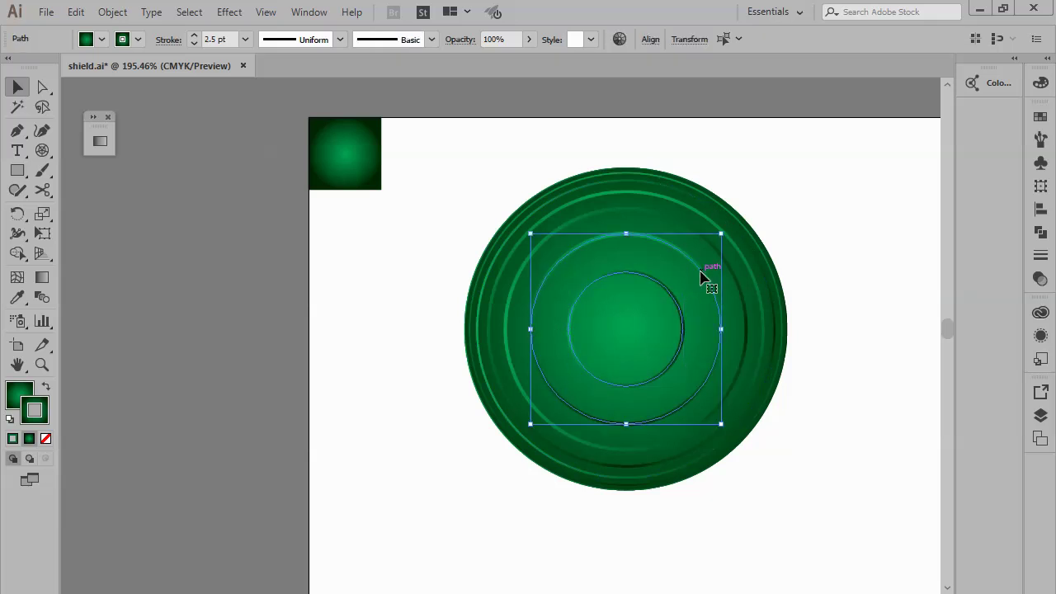
pyautogui.click(193, 35)
pyautogui.click(406, 301)
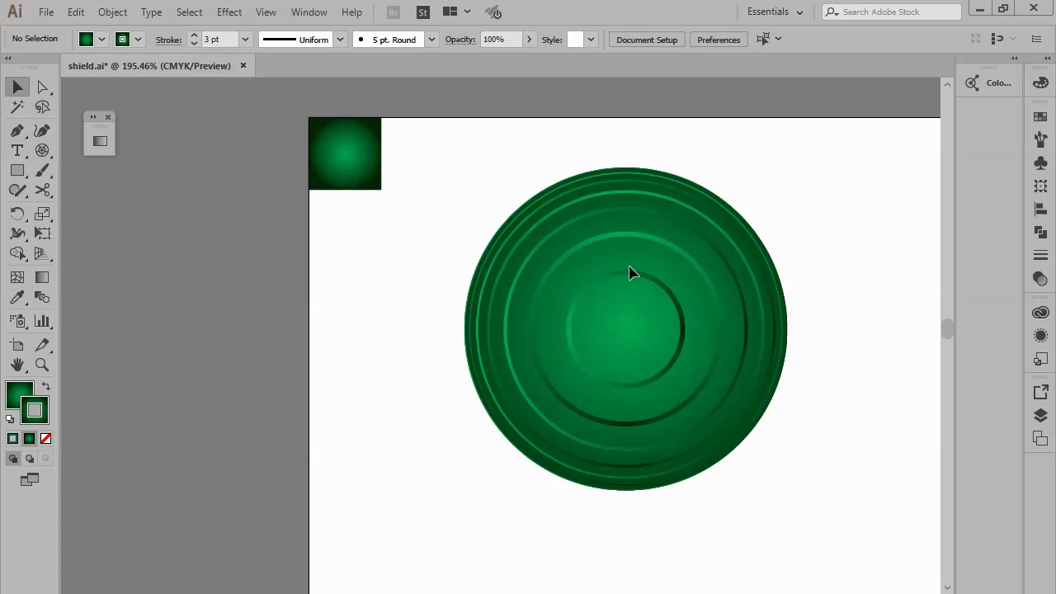
# Set one outer ring's stroke to 2.5 pt and another to 2 pt.
pyautogui.click(717, 252)
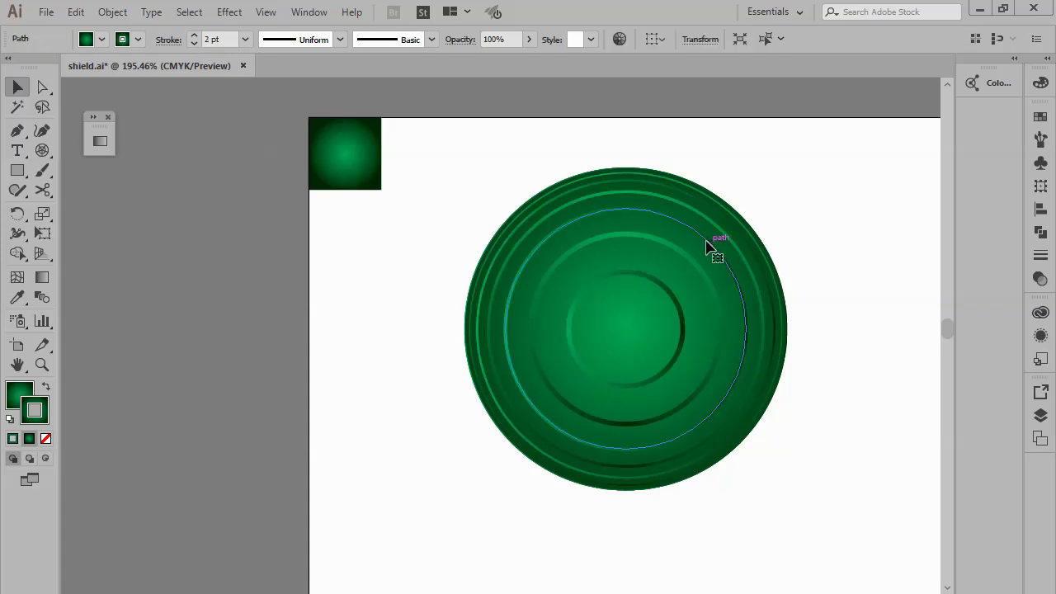
pyautogui.click(211, 39)
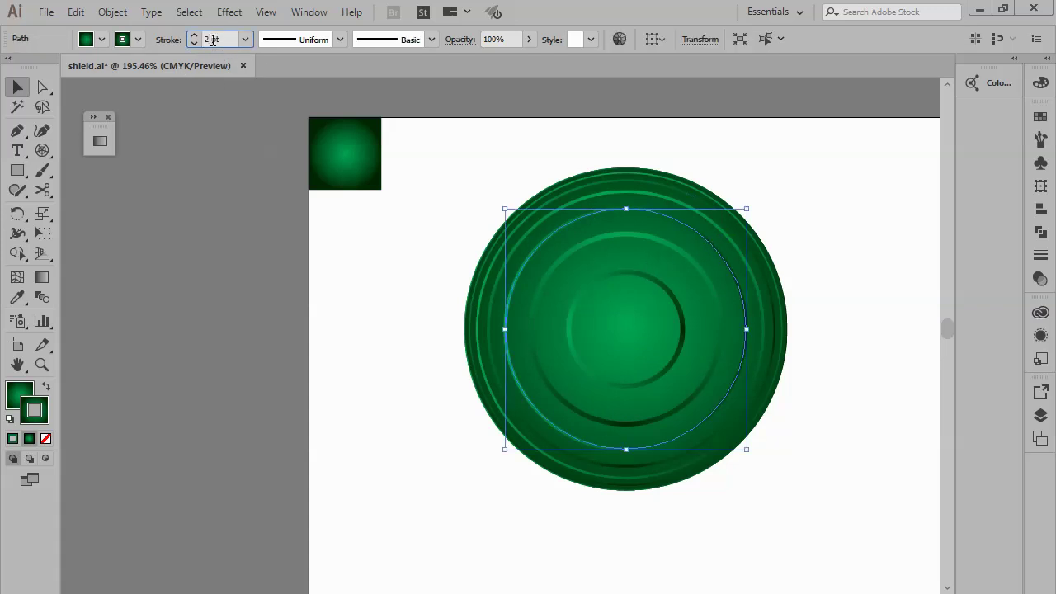
pyautogui.write('.5')
pyautogui.click(415, 322)
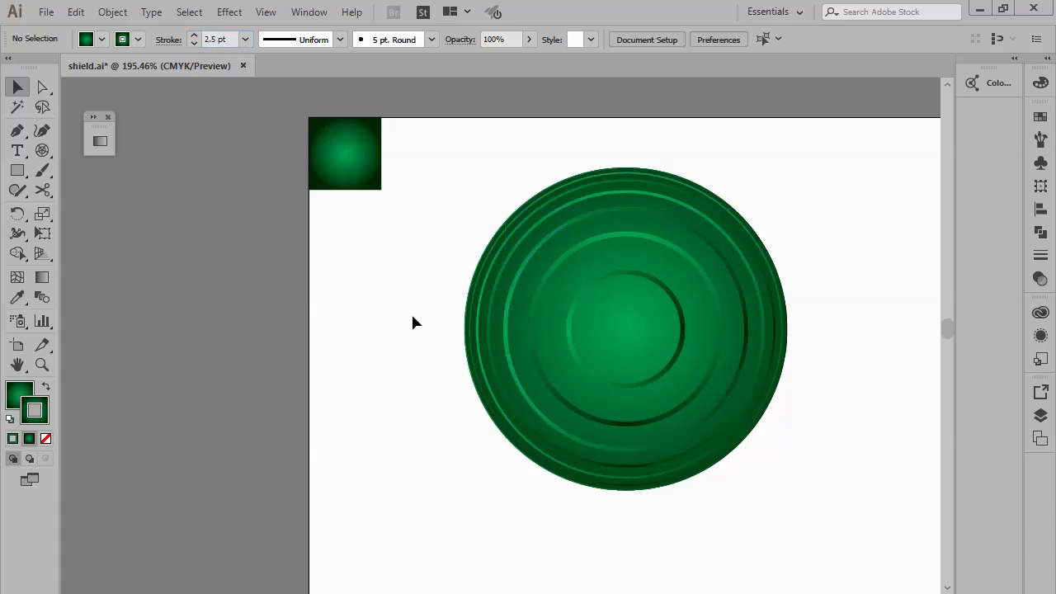
pyautogui.click(726, 242)
pyautogui.click(211, 38)
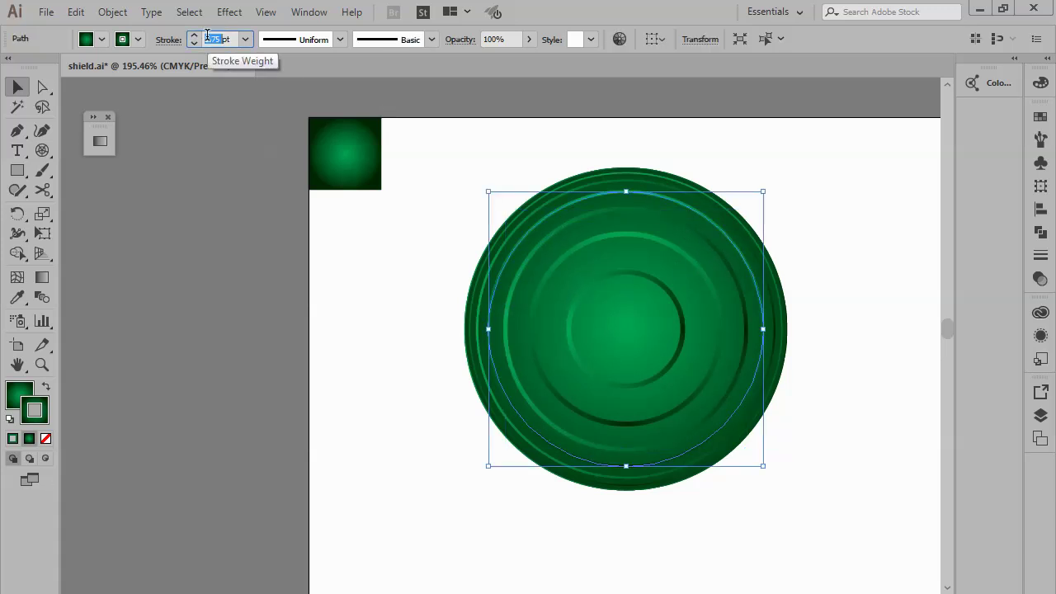
pyautogui.write('2')
pyautogui.press('Return')
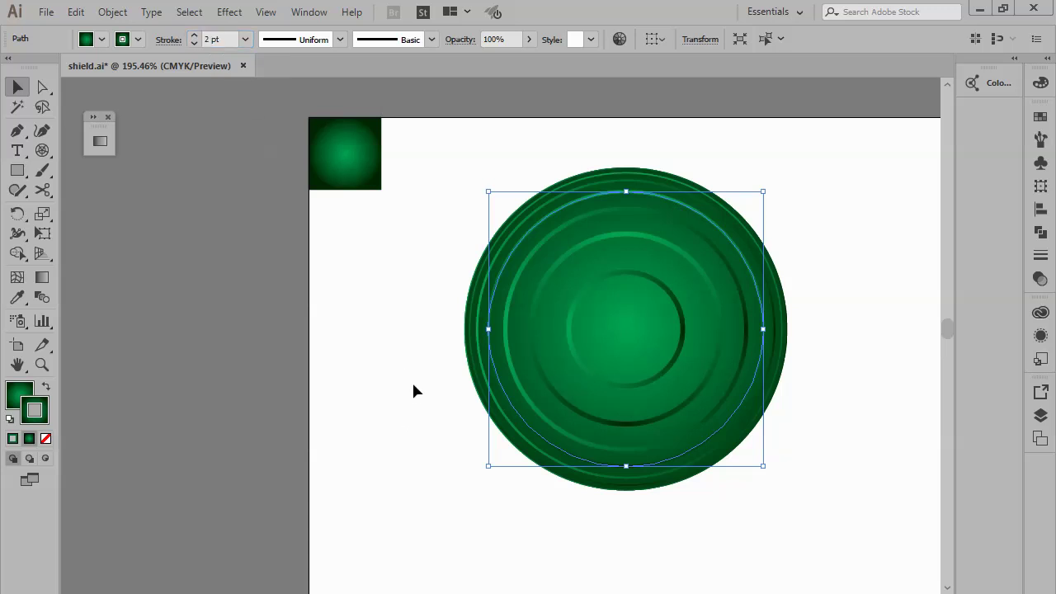
pyautogui.click(413, 385)
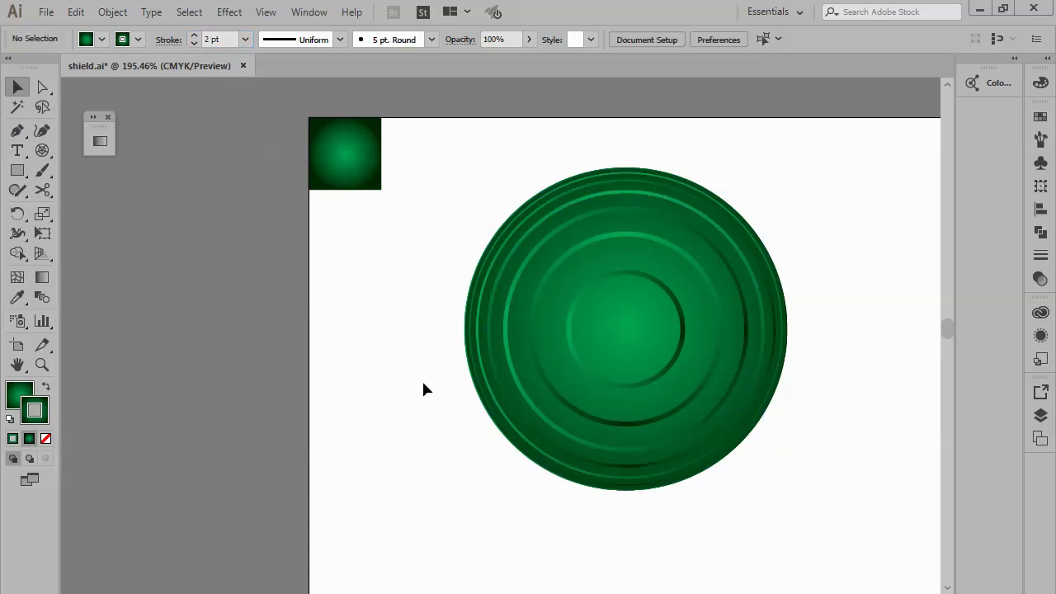
pyautogui.scroll(1, 423, 384)
# Zoom out and group all the shield's circles together.
pyautogui.hotkey('ctrl', '-')
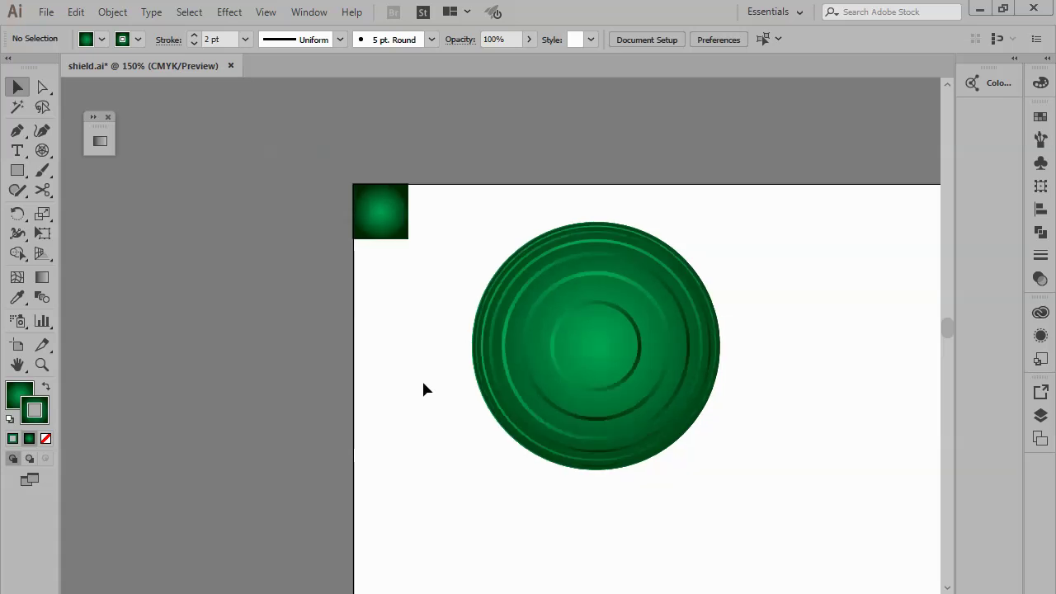
pyautogui.hotkey('ctrl', '-')
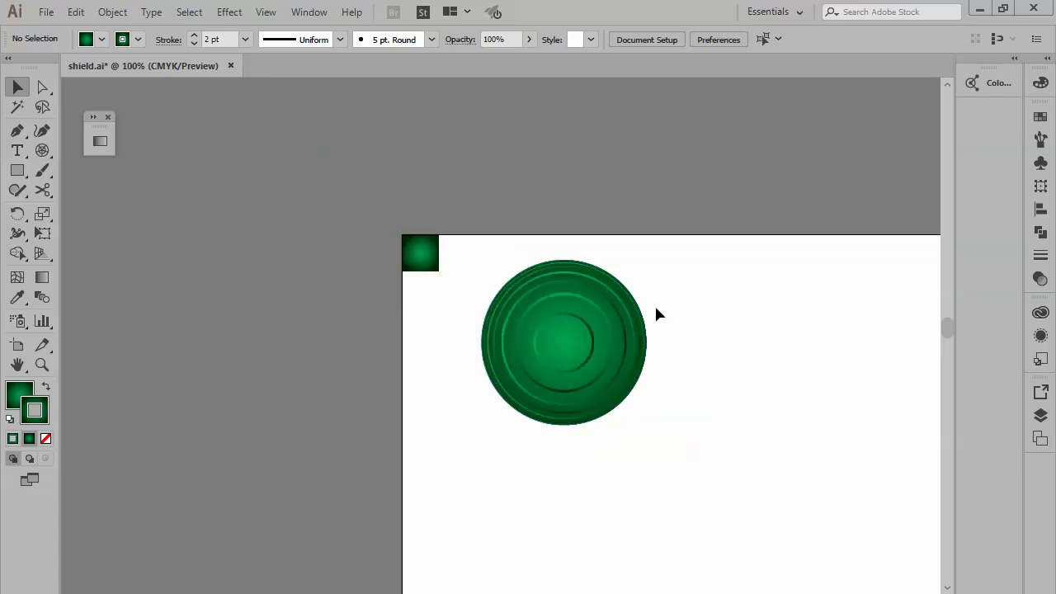
pyautogui.moveTo(619, 307); pyautogui.dragTo(455, 422)
pyautogui.rightClick(520, 366)
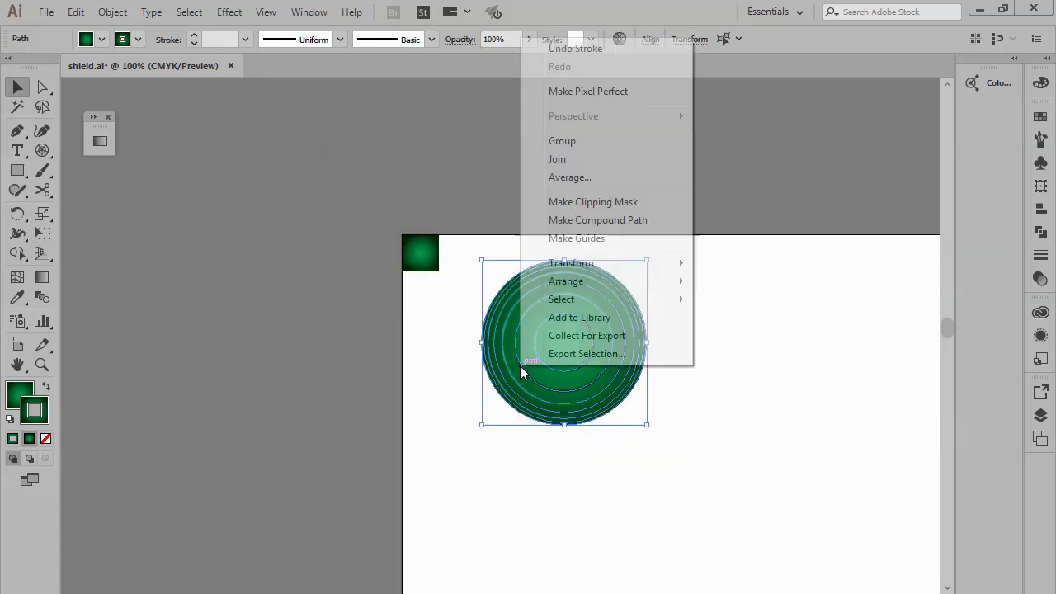
pyautogui.click(562, 141)
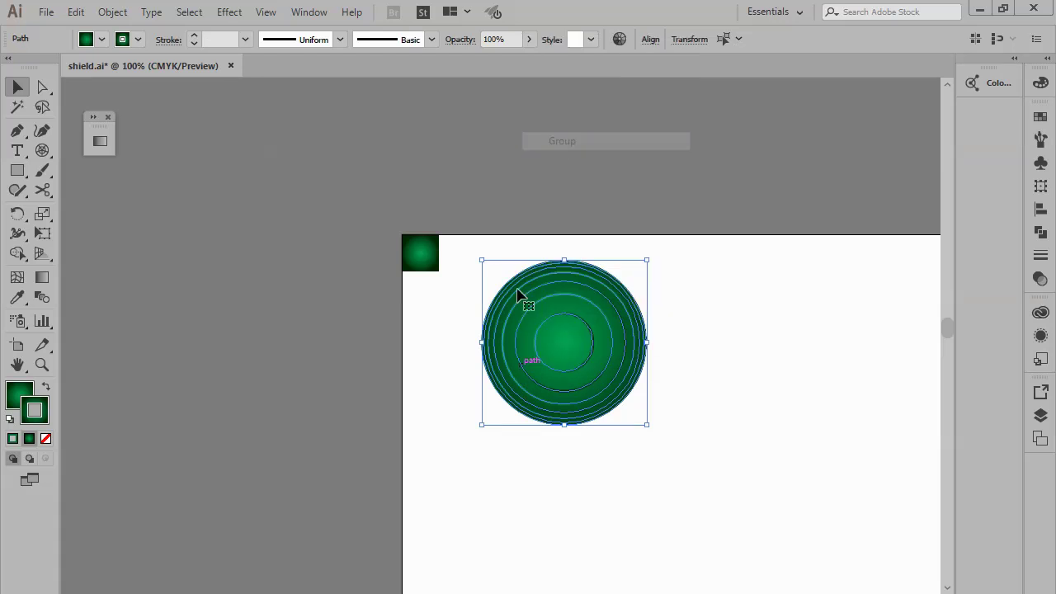
pyautogui.click(443, 348)
# Place a duplicate shield to the right of the original and select it.
pyautogui.moveTo(651, 305)
pyautogui.mouseDown()
pyautogui.moveTo(472, 384)
pyautogui.moveTo(747, 362)
pyautogui.mouseUp()
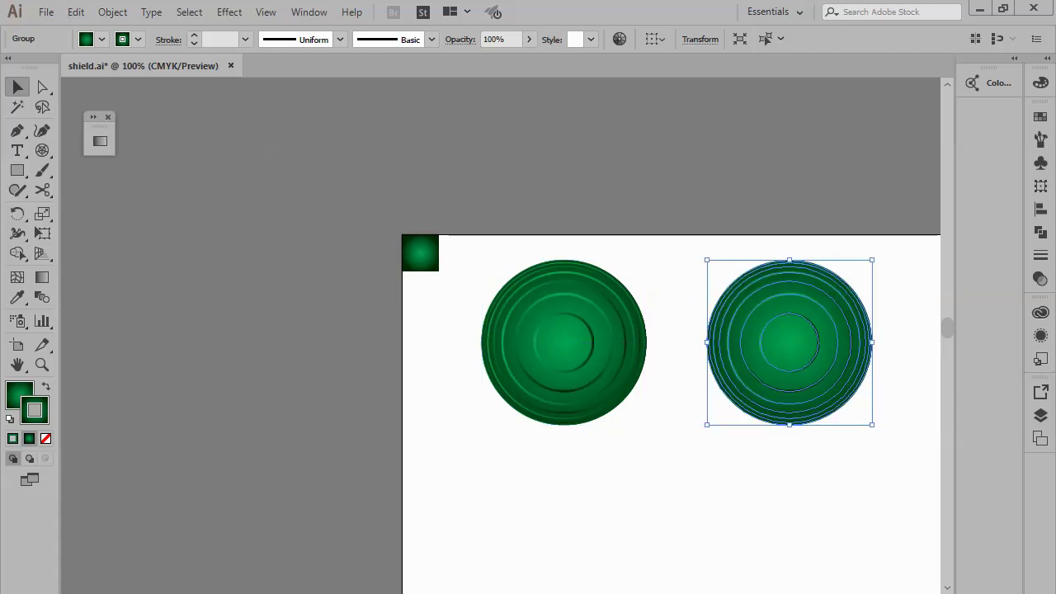
pyautogui.hscroll(3, 865, 548)
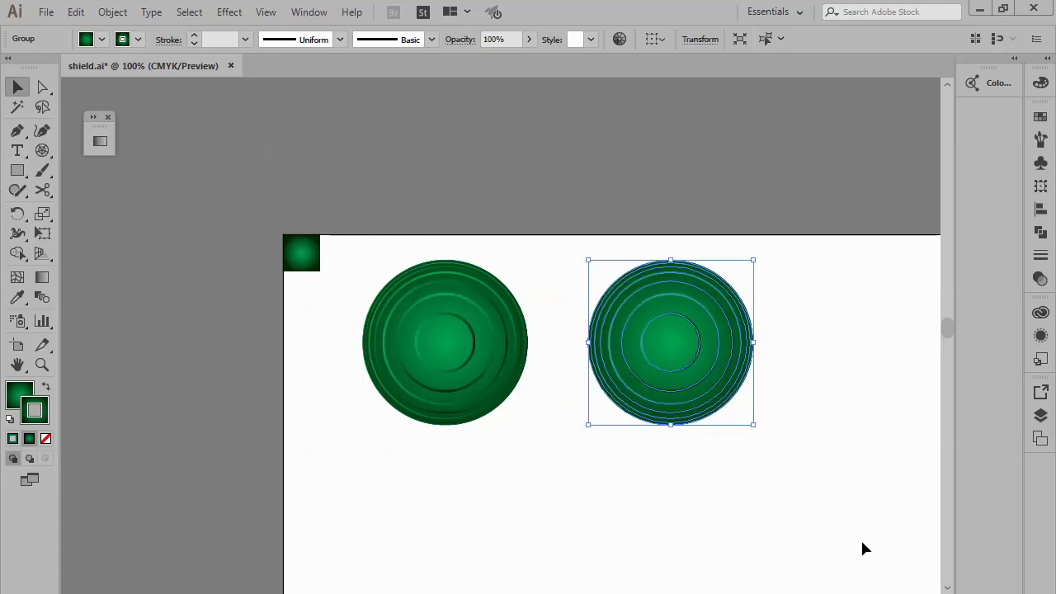
pyautogui.click(792, 488)
pyautogui.moveTo(756, 248); pyautogui.dragTo(526, 443)
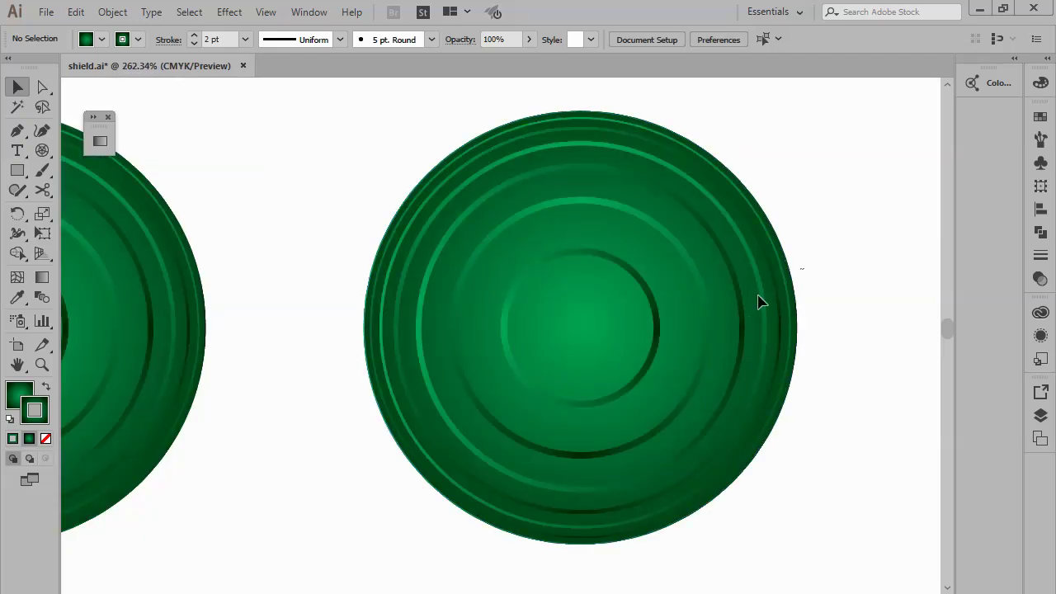
pyautogui.moveTo(805, 267); pyautogui.dragTo(336, 401)
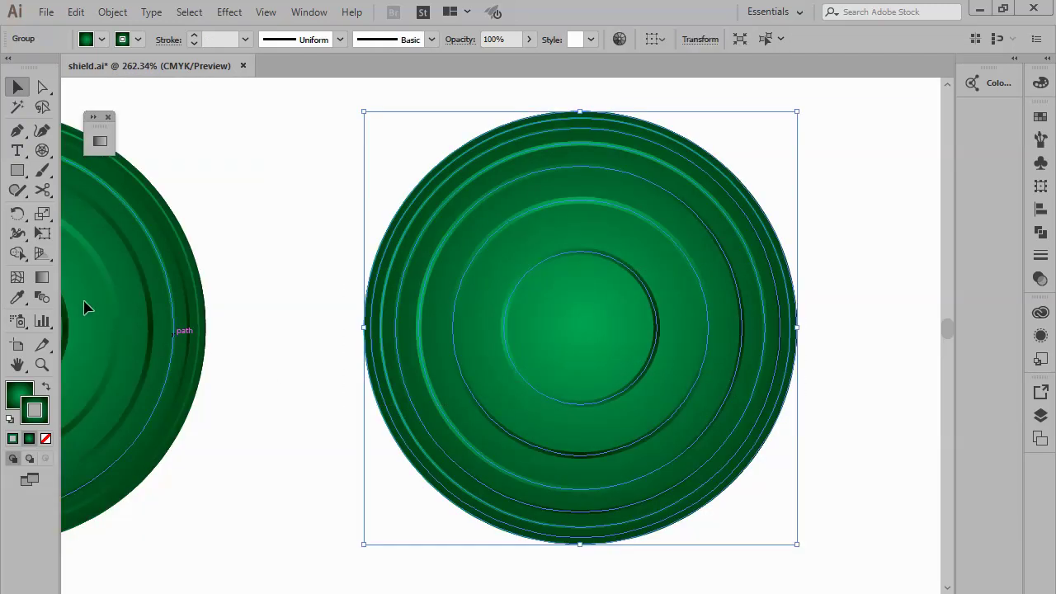
# Reverse the duplicate shield's stroke gradient in the Gradient panel.
pyautogui.click(44, 280)
pyautogui.doubleClick(47, 281)
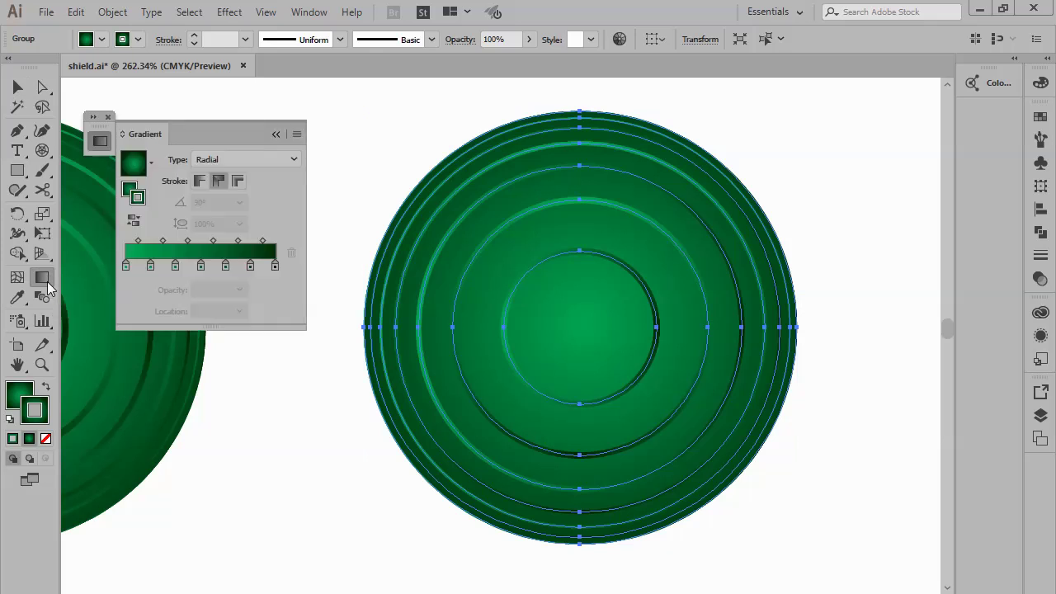
pyautogui.click(133, 221)
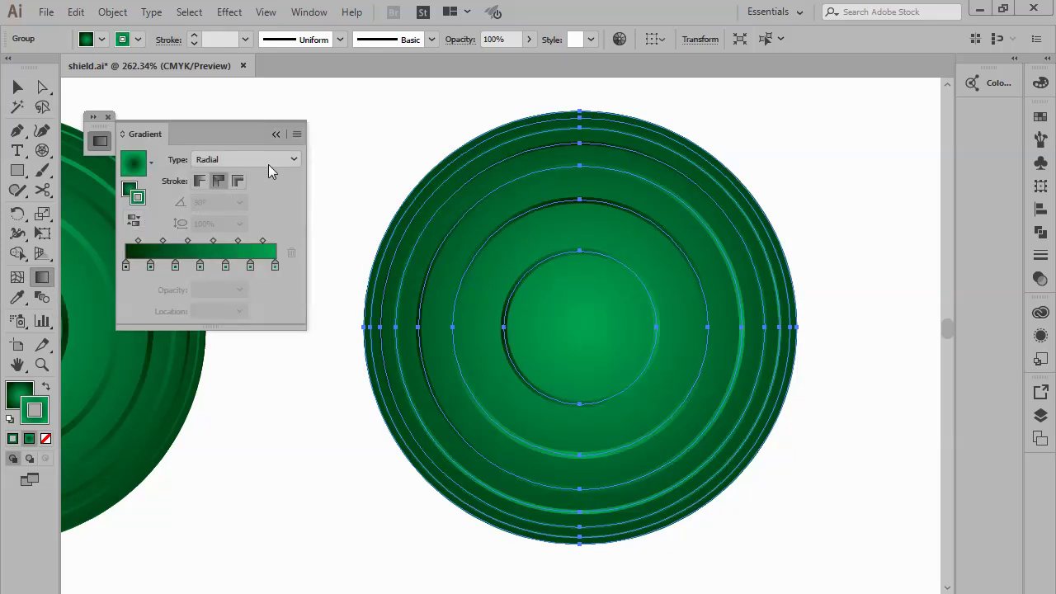
pyautogui.click(277, 135)
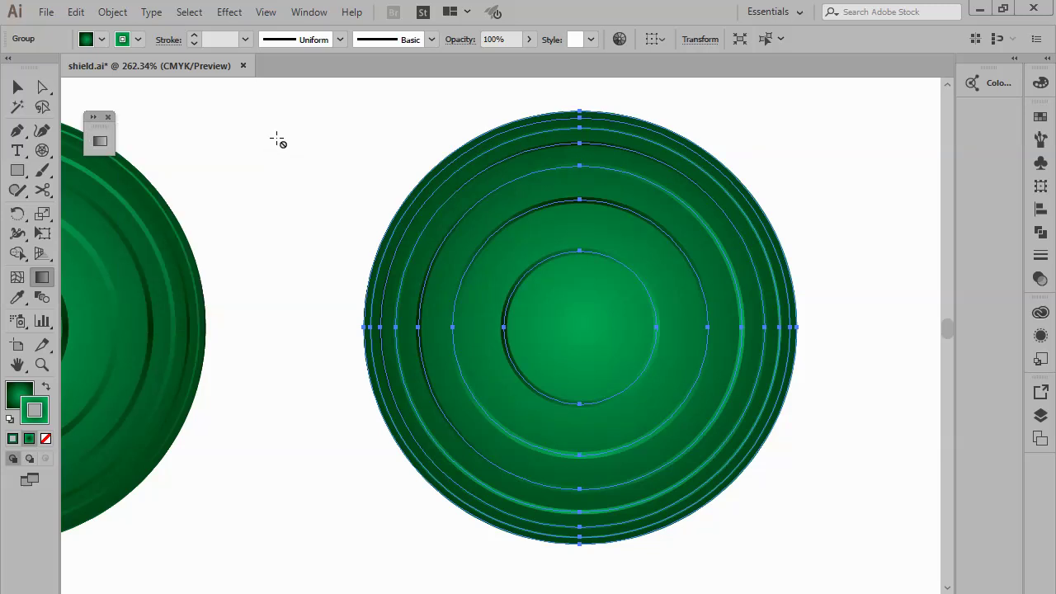
# Close the floating Gradient panel and zoom to frame both shields.
pyautogui.press('v')
pyautogui.click(313, 438)
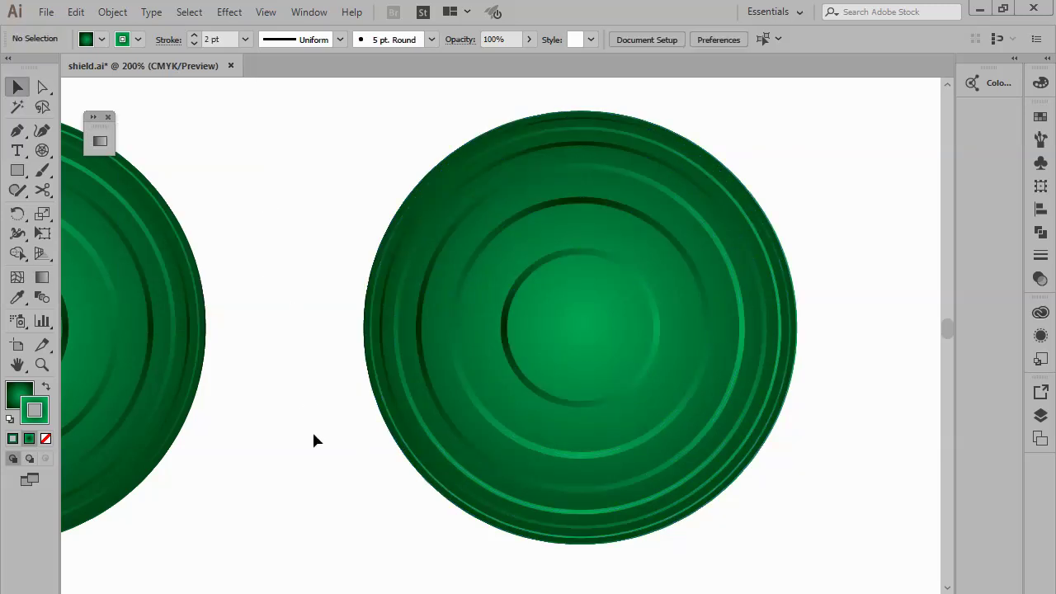
pyautogui.hotkey('ctrl', '-')
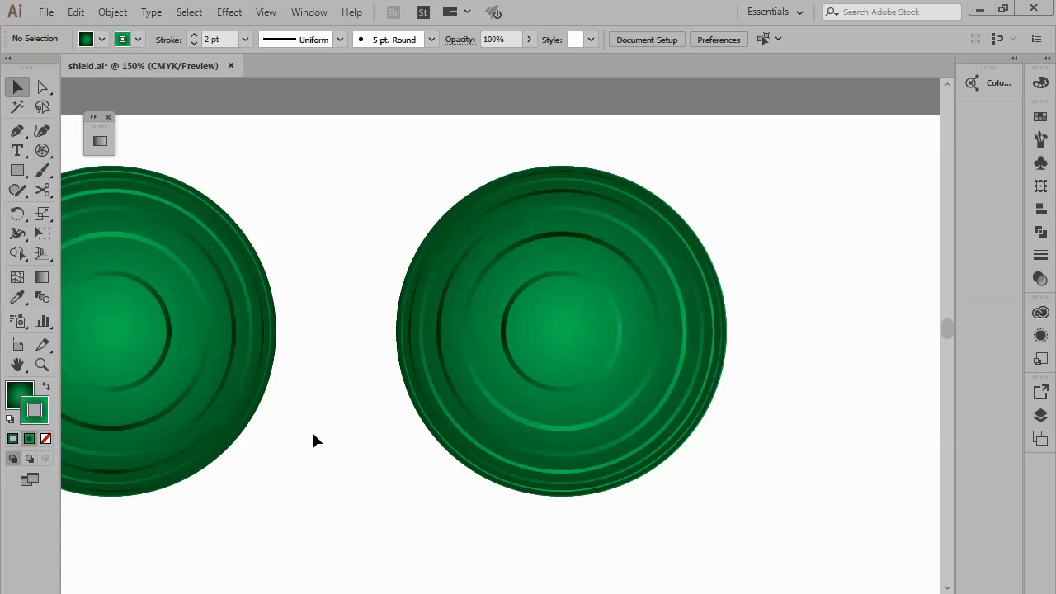
pyautogui.hotkey('ctrl', '-')
pyautogui.click(108, 117)
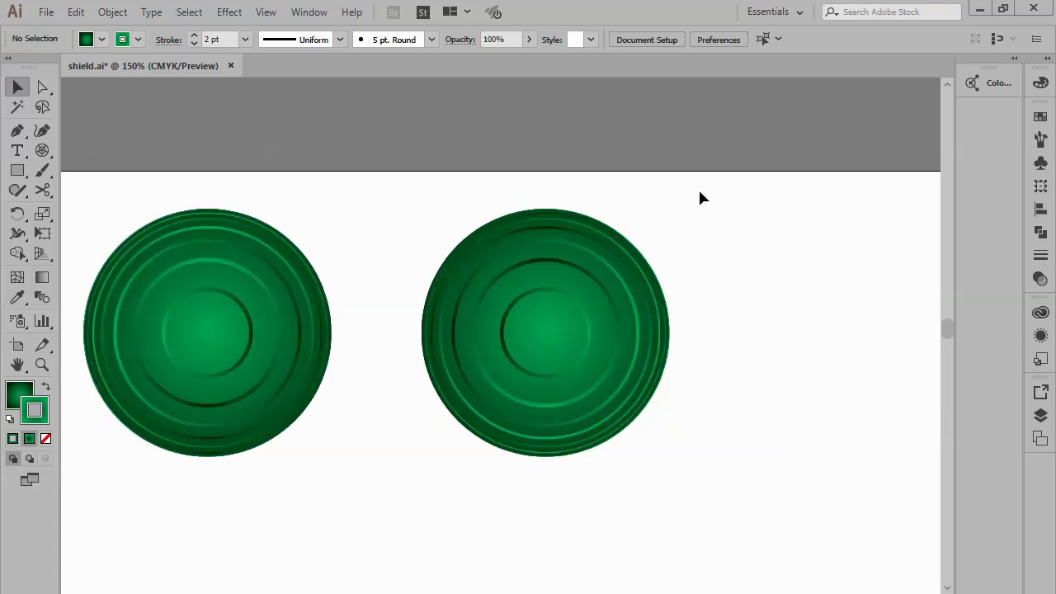
pyautogui.moveTo(716, 174); pyautogui.dragTo(71, 481)
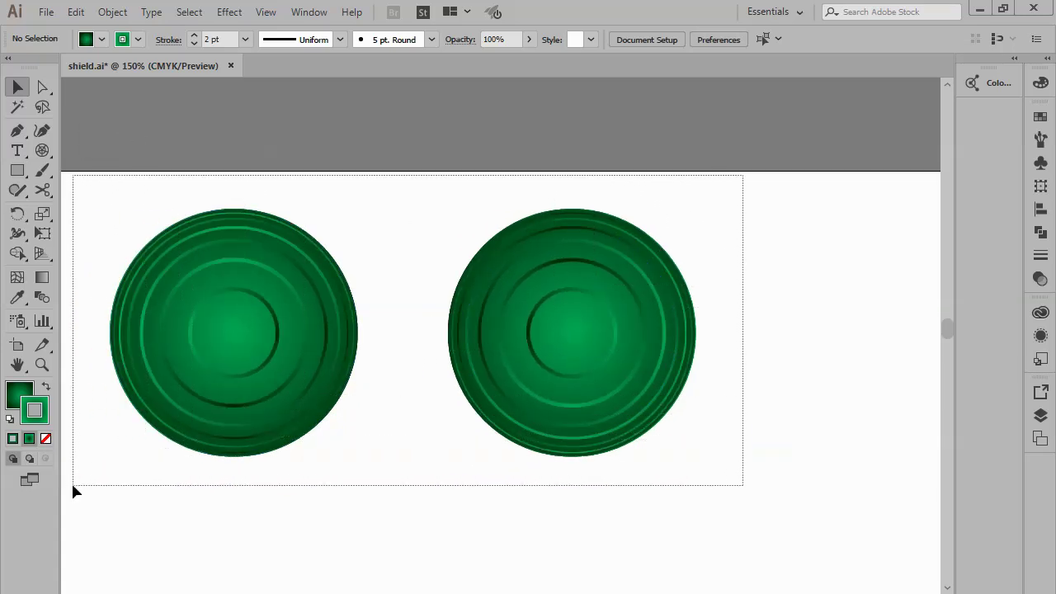
pyautogui.scroll(-2, 159, 468)
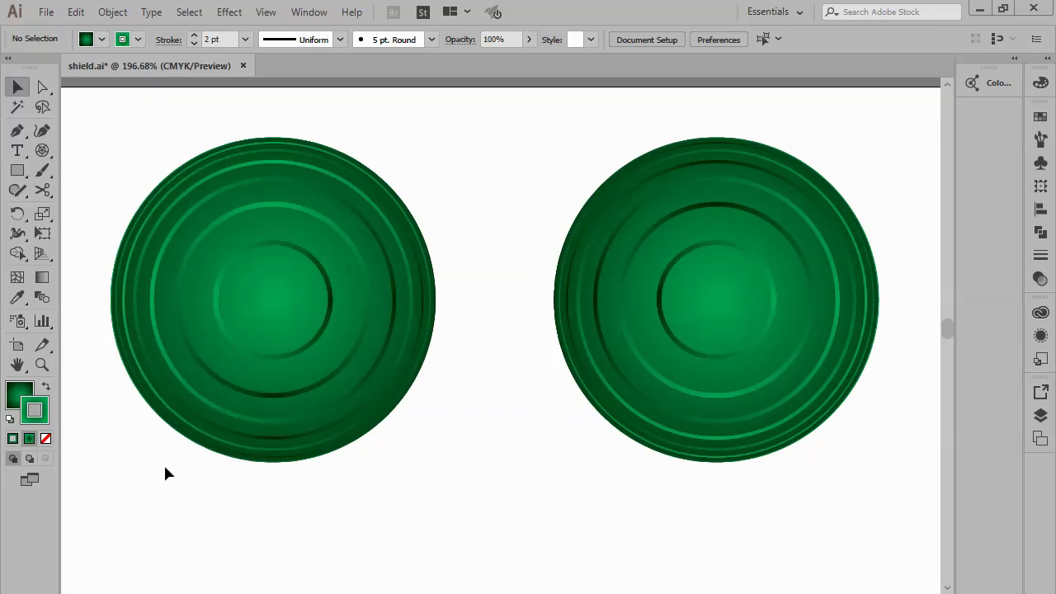
# Select both shield groups and drag them lower on the artboard together.
pyautogui.moveTo(891, 155); pyautogui.dragTo(475, 448)
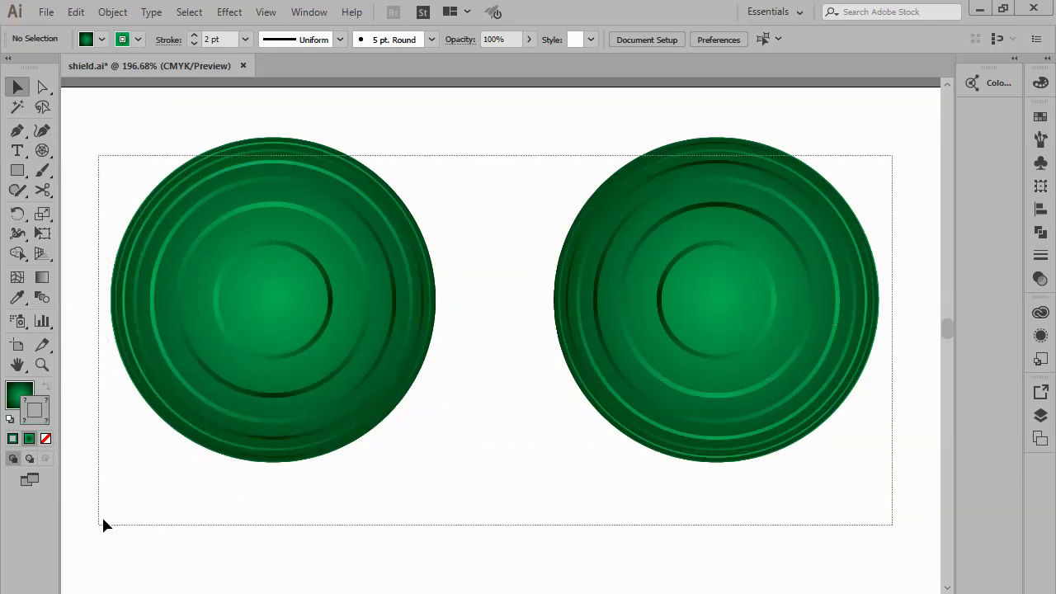
pyautogui.moveTo(98, 531); pyautogui.dragTo(102, 518)
pyautogui.scroll(-2, 182, 438)
pyautogui.moveTo(256, 375); pyautogui.dragTo(257, 528)
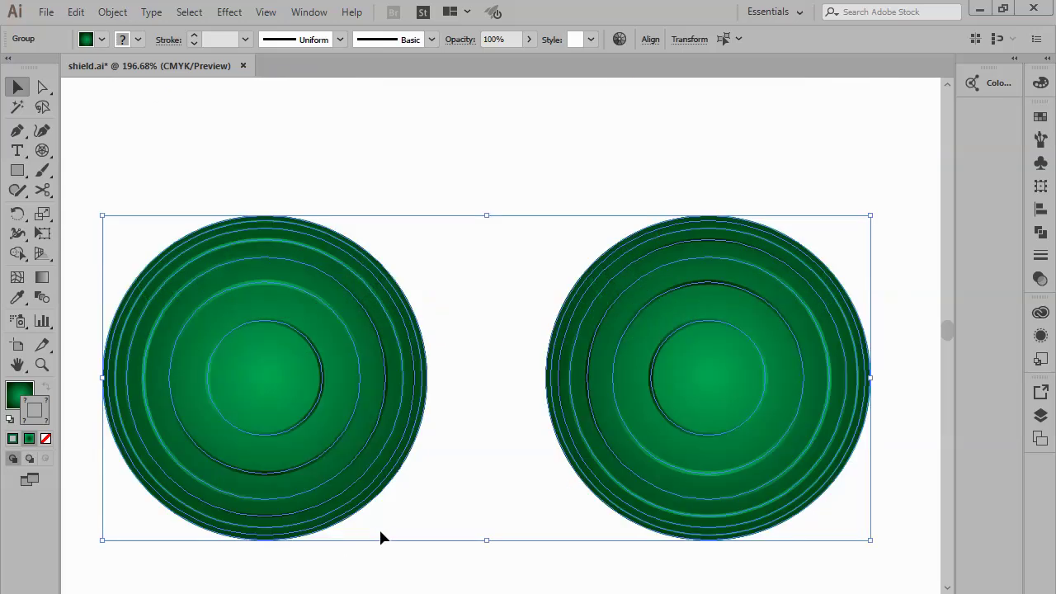
pyautogui.click(439, 512)
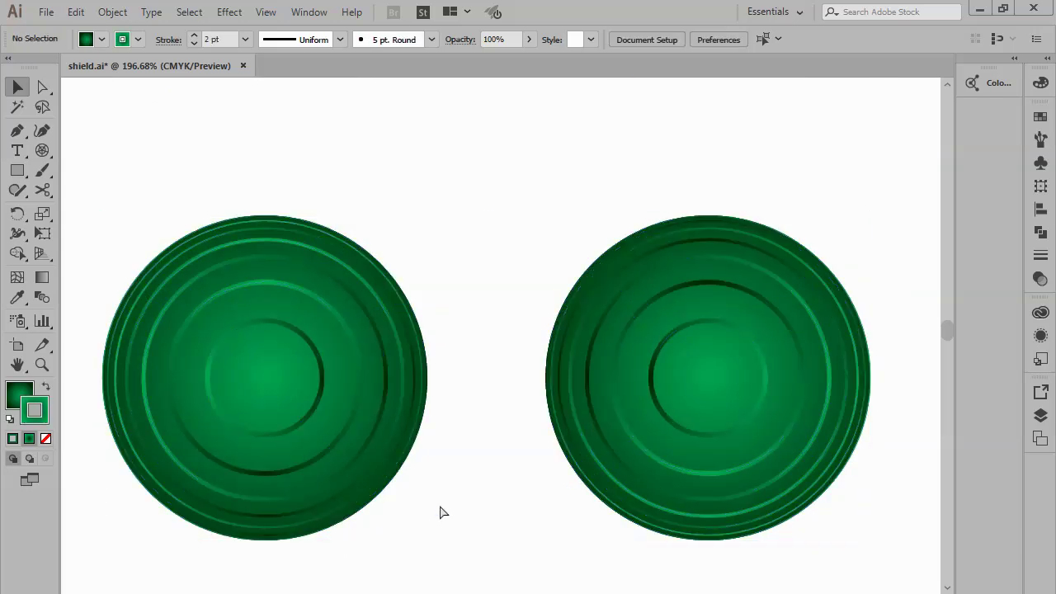
pyautogui.hotkey('ctrl', '-')
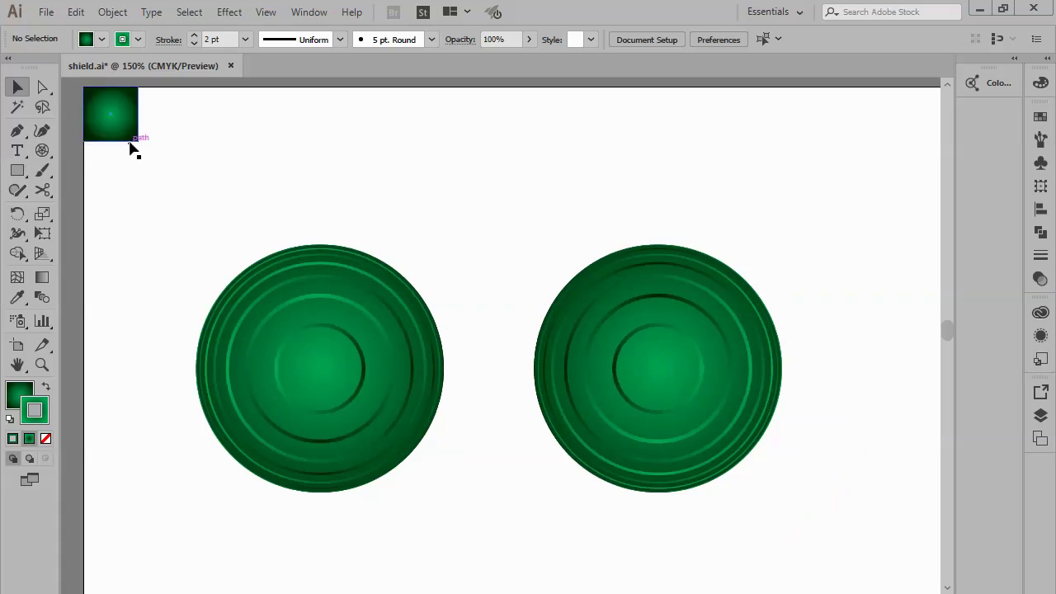
pyautogui.click(129, 137)
pyautogui.doubleClick(49, 275)
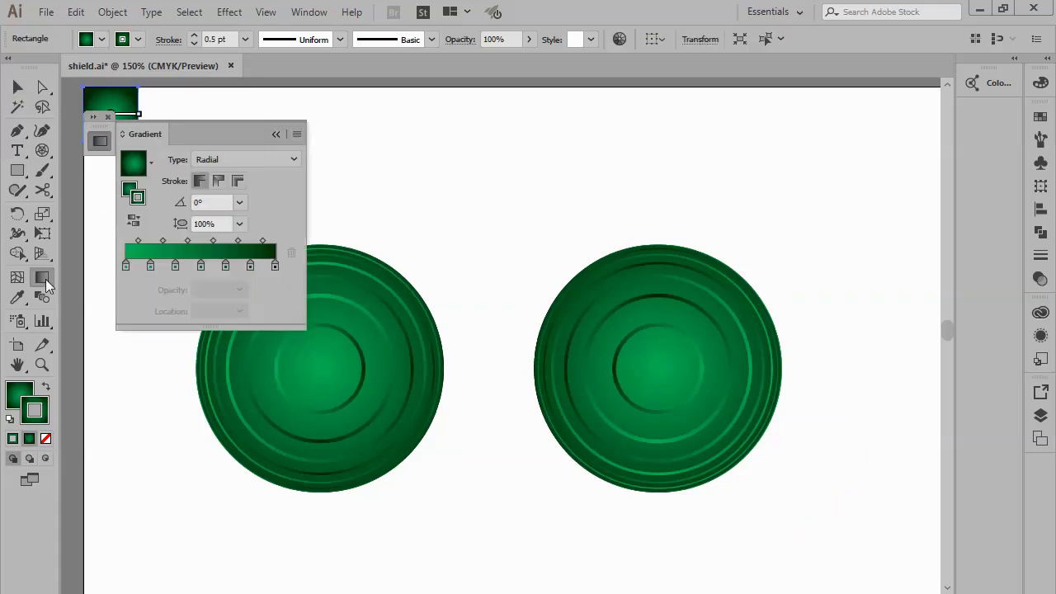
pyautogui.click(126, 268)
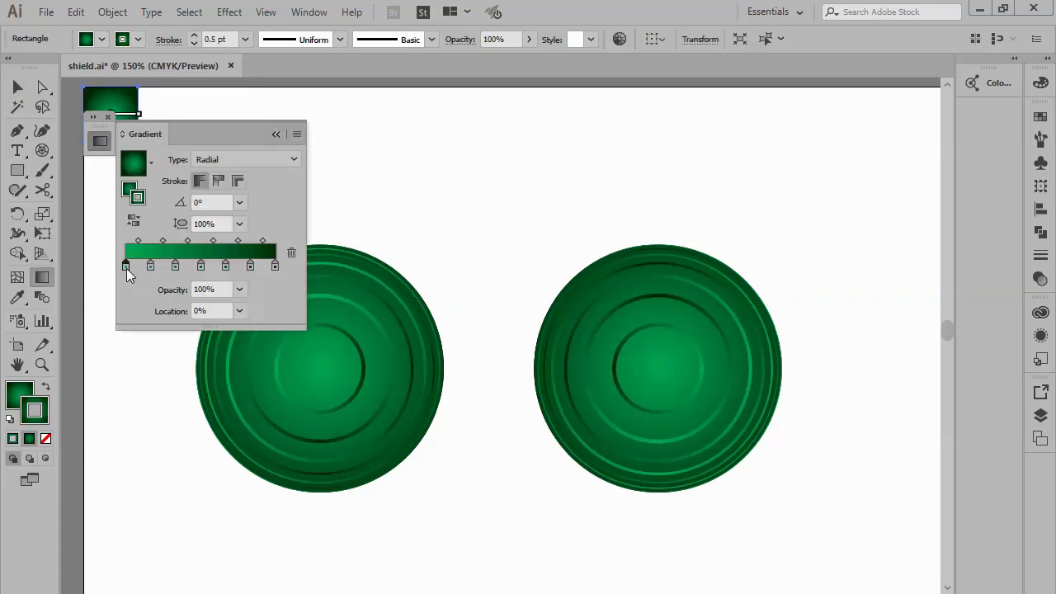
pyautogui.doubleClick(126, 268)
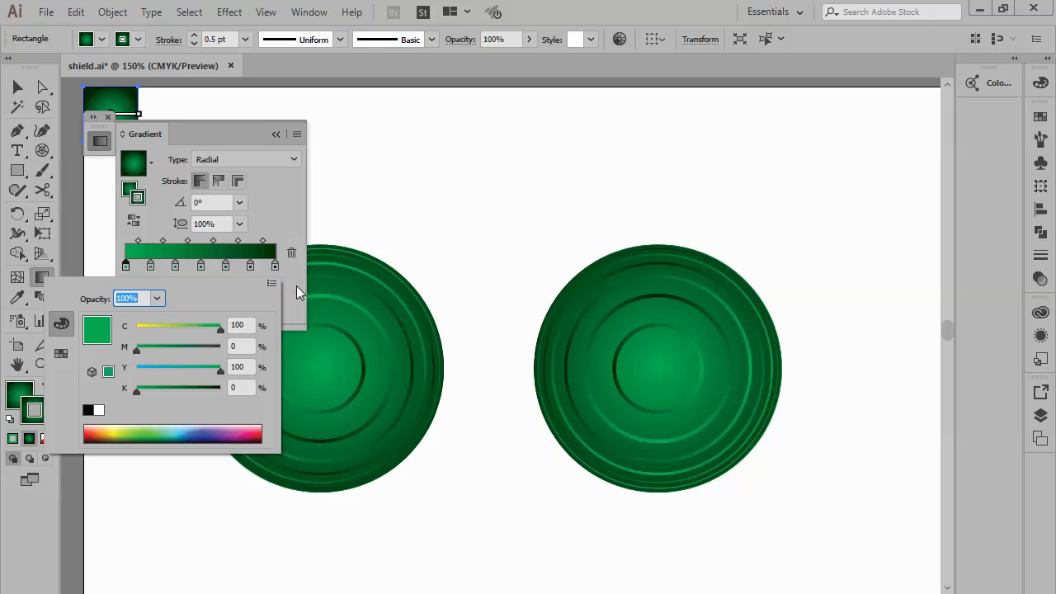
pyautogui.click(296, 285)
pyautogui.click(150, 267)
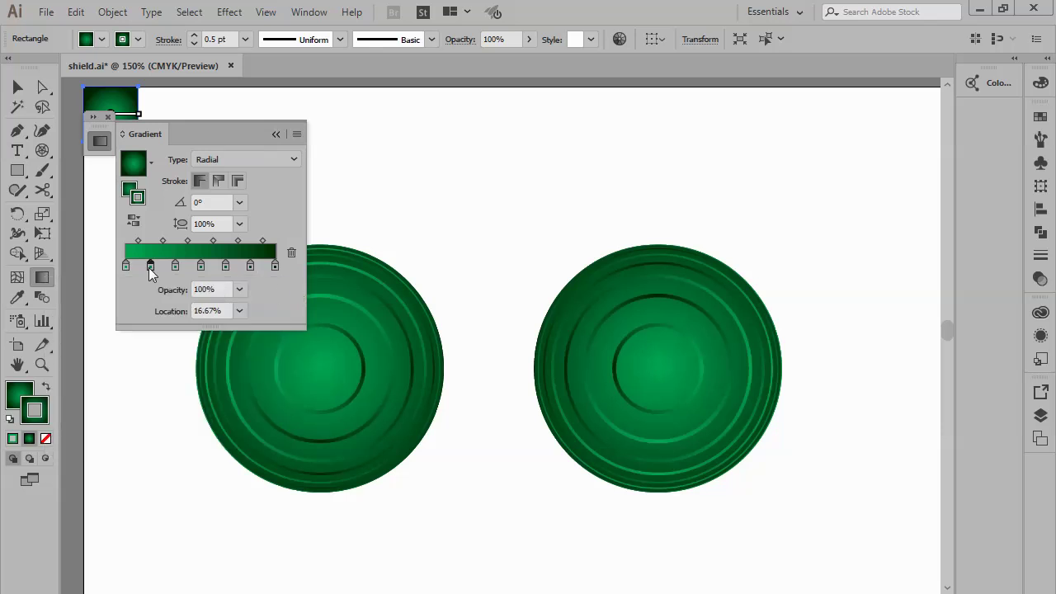
pyautogui.doubleClick(150, 266)
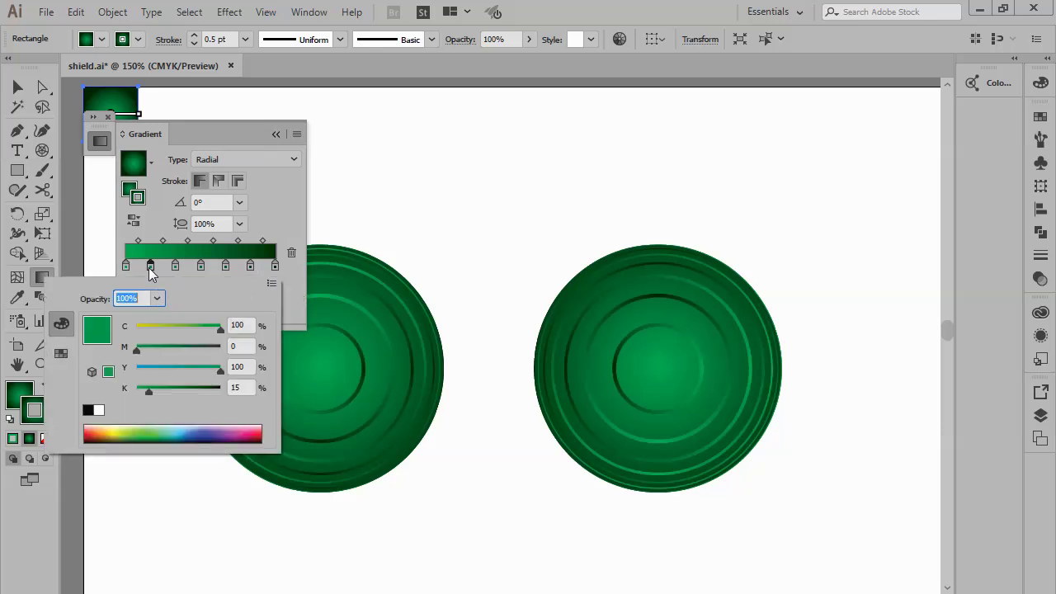
pyautogui.click(297, 287)
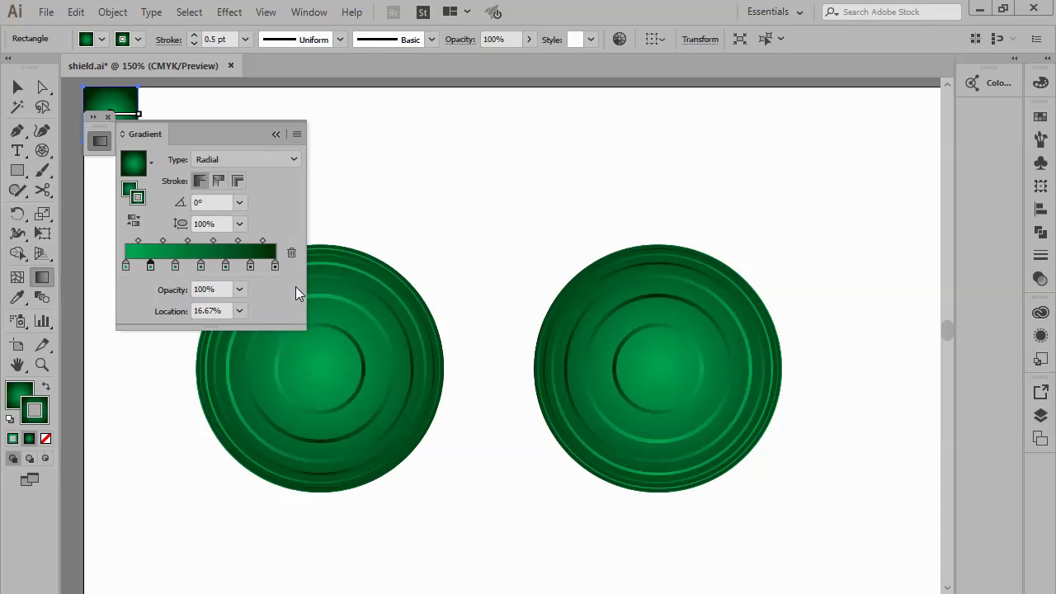
pyautogui.doubleClick(176, 266)
pyautogui.click(289, 284)
pyautogui.click(202, 265)
pyautogui.doubleClick(201, 265)
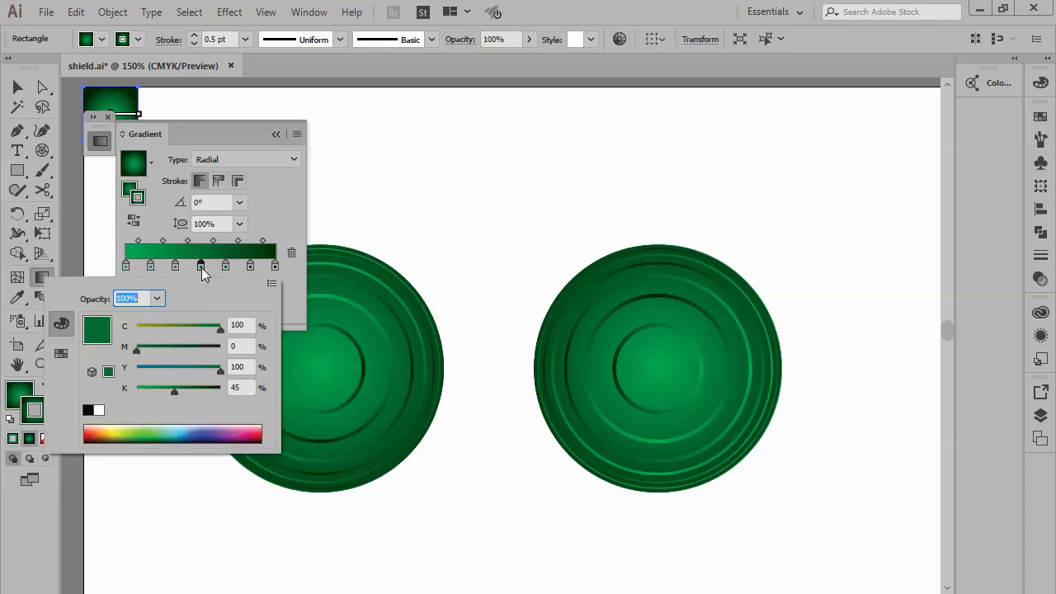
pyautogui.click(296, 291)
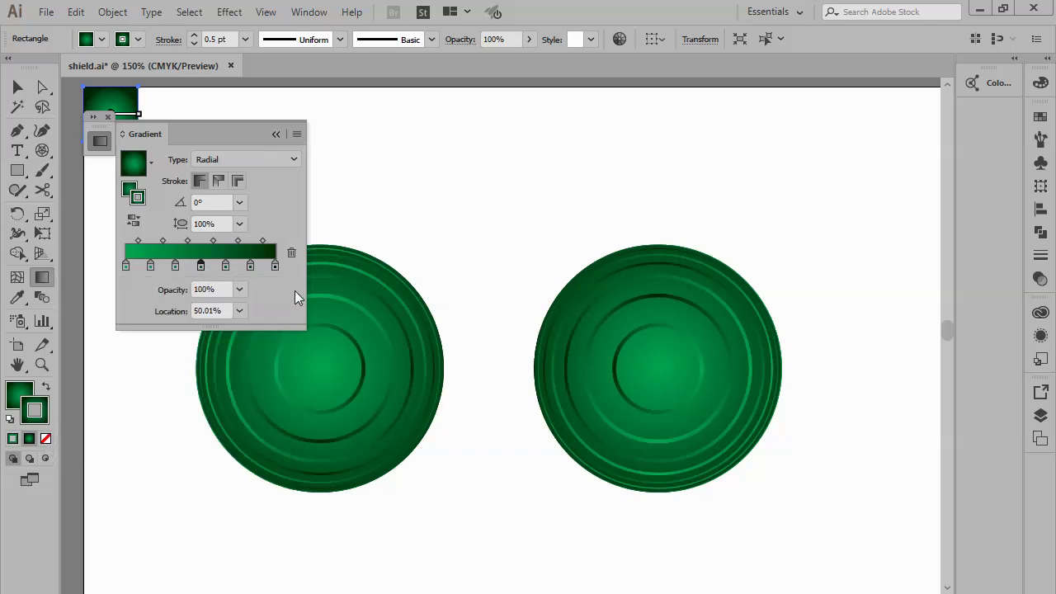
pyautogui.click(225, 267)
pyautogui.doubleClick(225, 267)
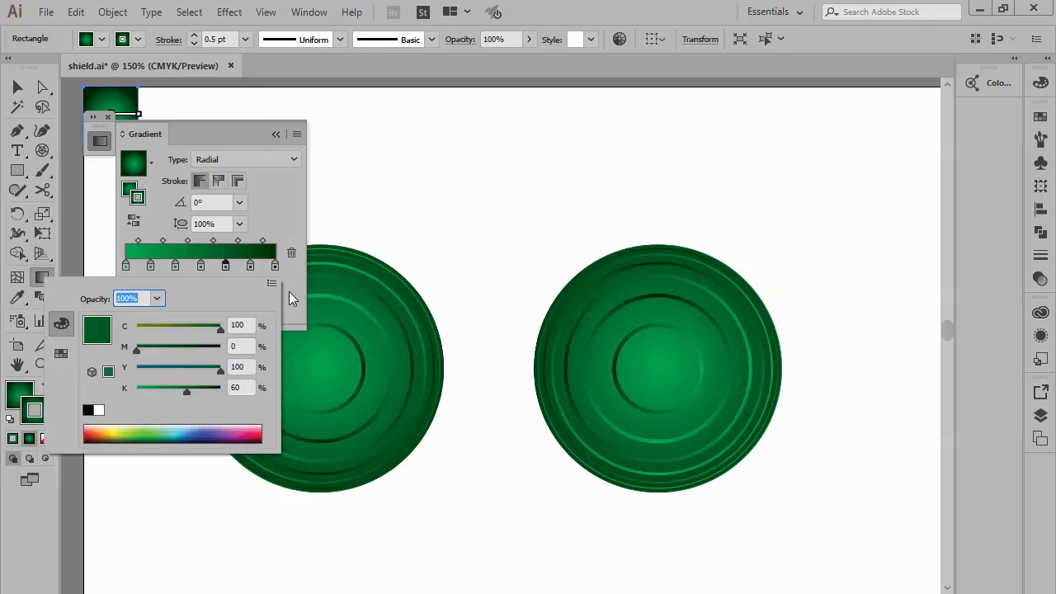
pyautogui.click(283, 290)
pyautogui.click(250, 267)
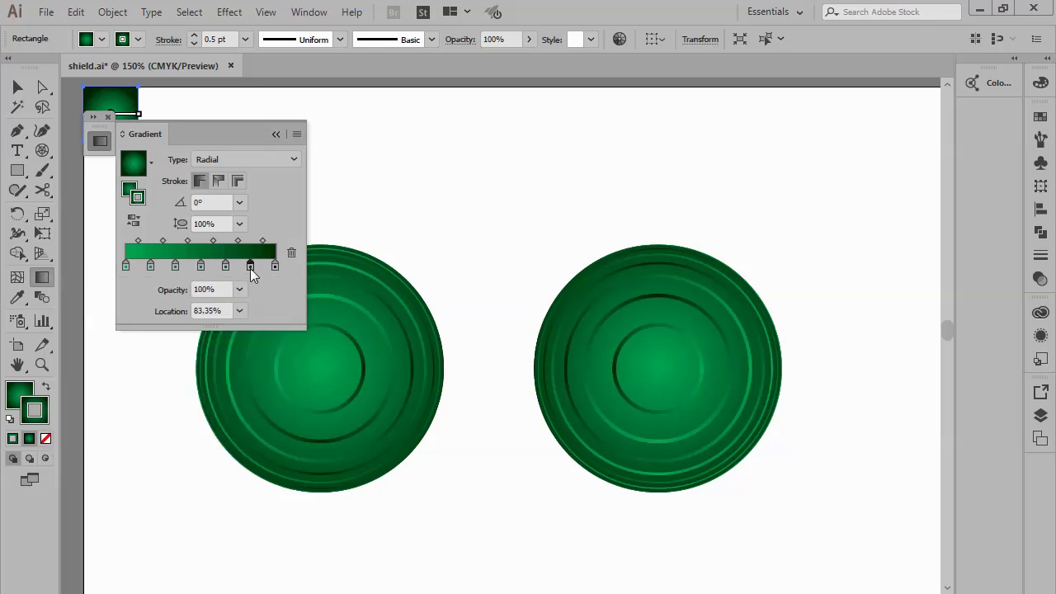
pyautogui.doubleClick(251, 267)
pyautogui.click(282, 283)
pyautogui.click(274, 267)
pyautogui.doubleClick(274, 267)
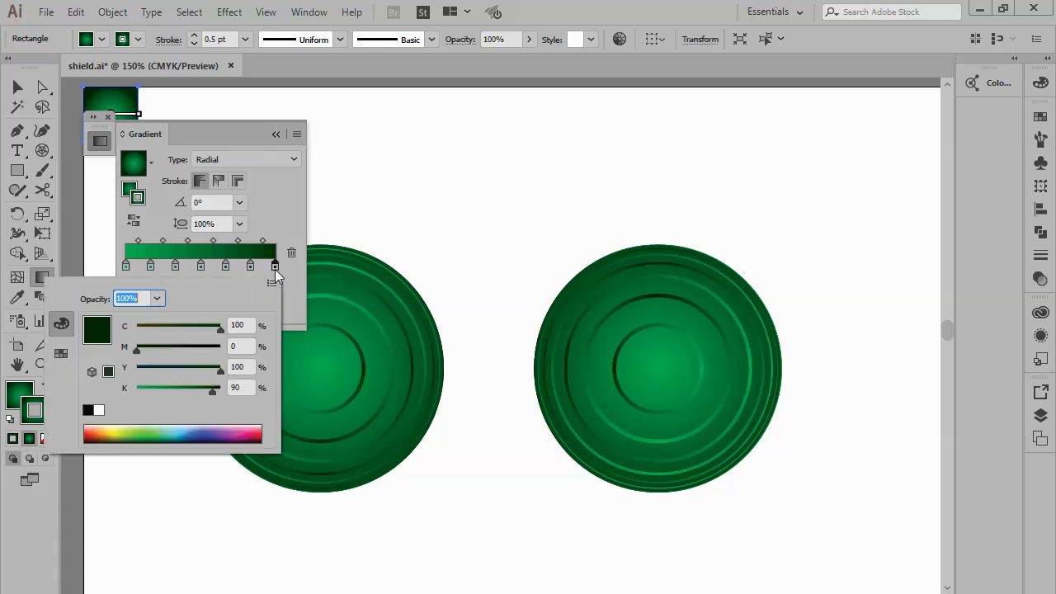
pyautogui.click(290, 292)
pyautogui.click(280, 132)
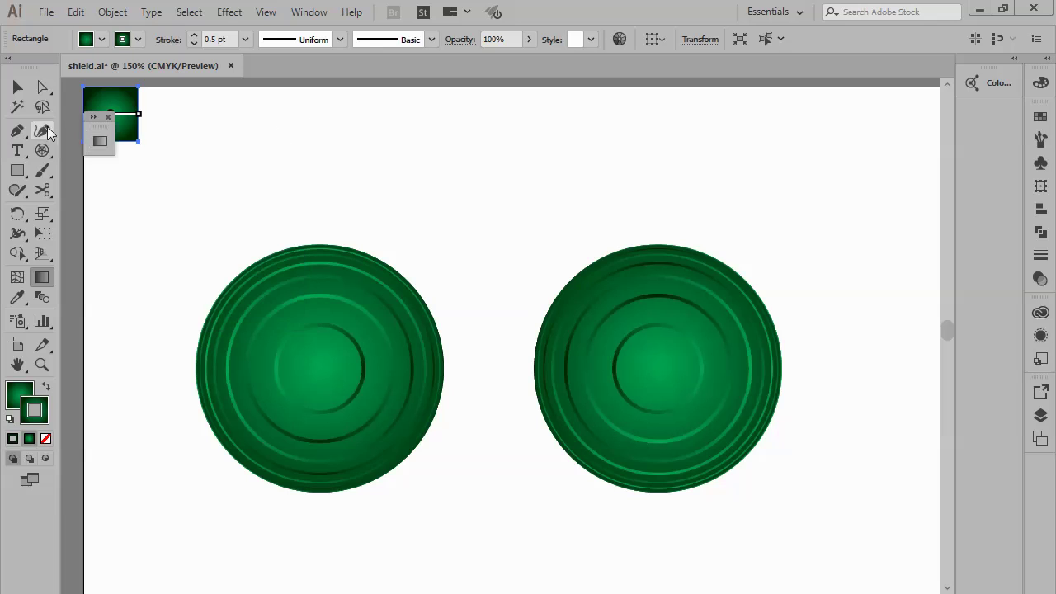
pyautogui.click(17, 87)
# Deselect, zoom in to frame both green shields, and hide all tools and panels.
pyautogui.click(280, 205)
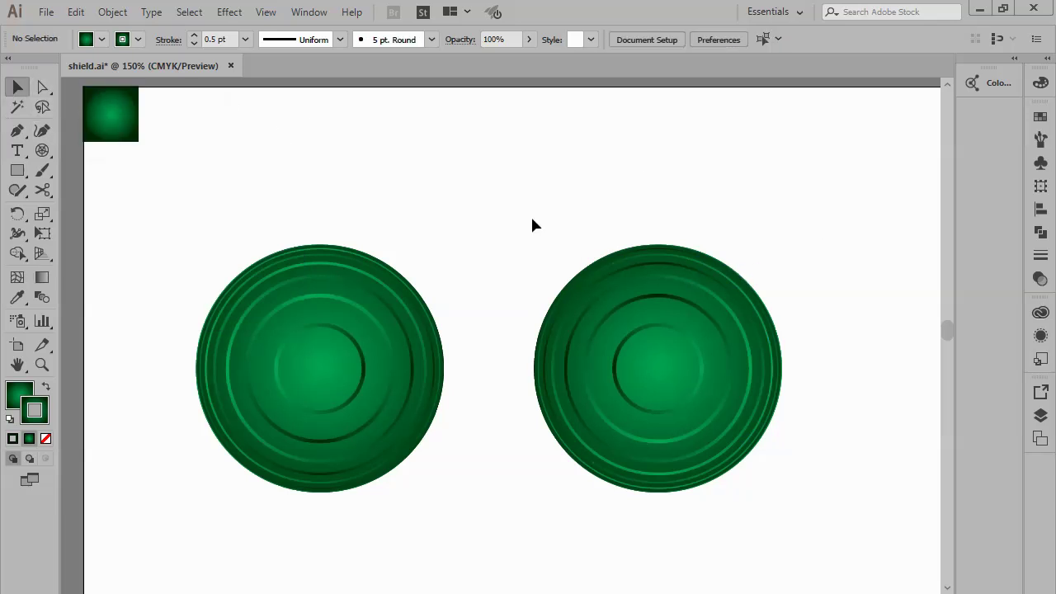
pyautogui.hotkey('ctrl', 'space')
pyautogui.moveTo(815, 211); pyautogui.dragTo(515, 405)
pyautogui.moveTo(458, 430); pyautogui.dragTo(118, 522)
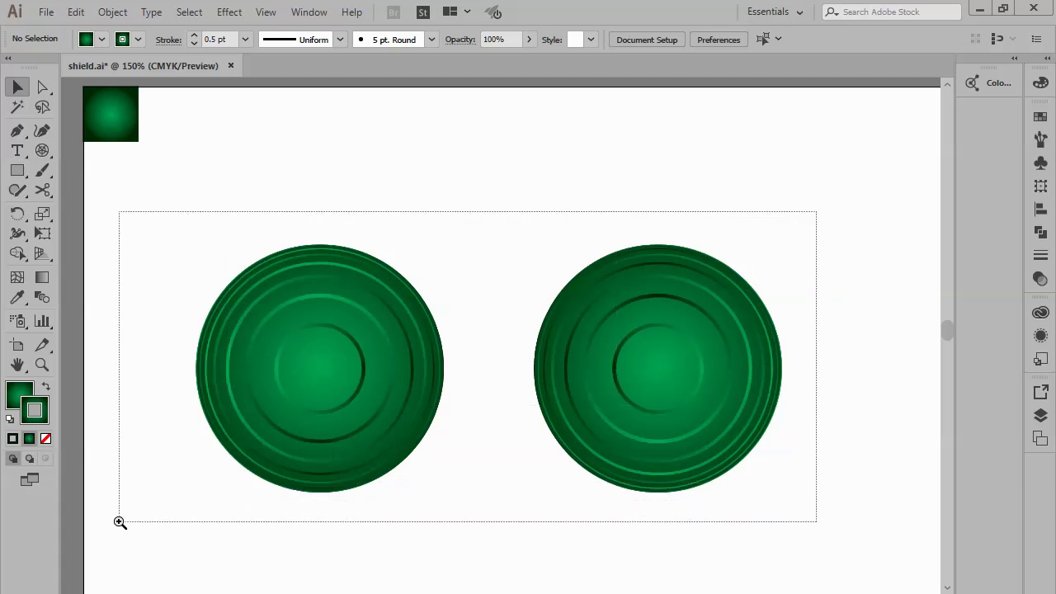
pyautogui.press('Tab')
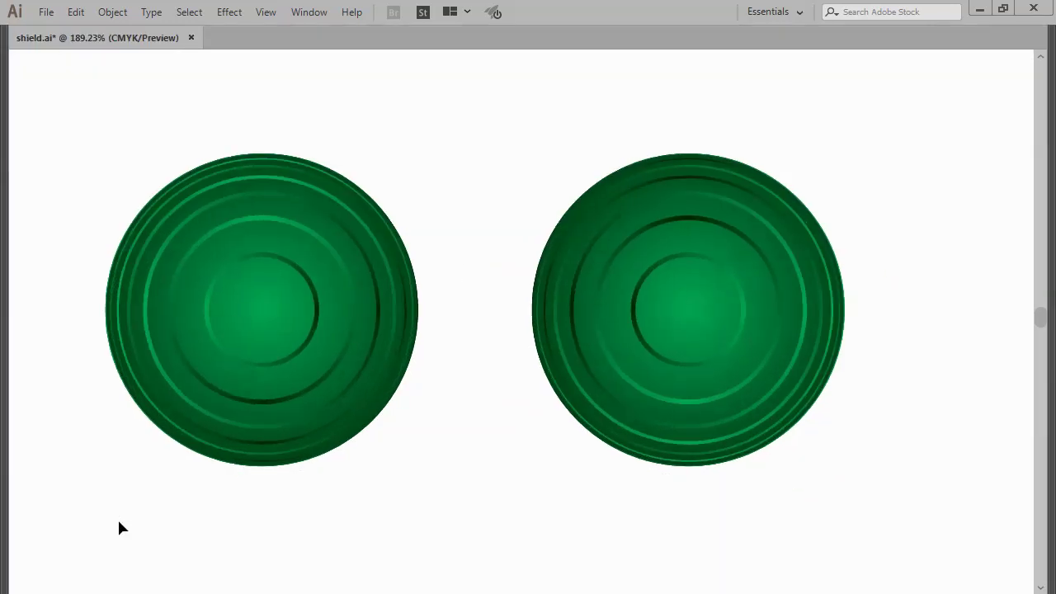
pyautogui.scroll(-1, 159, 510)
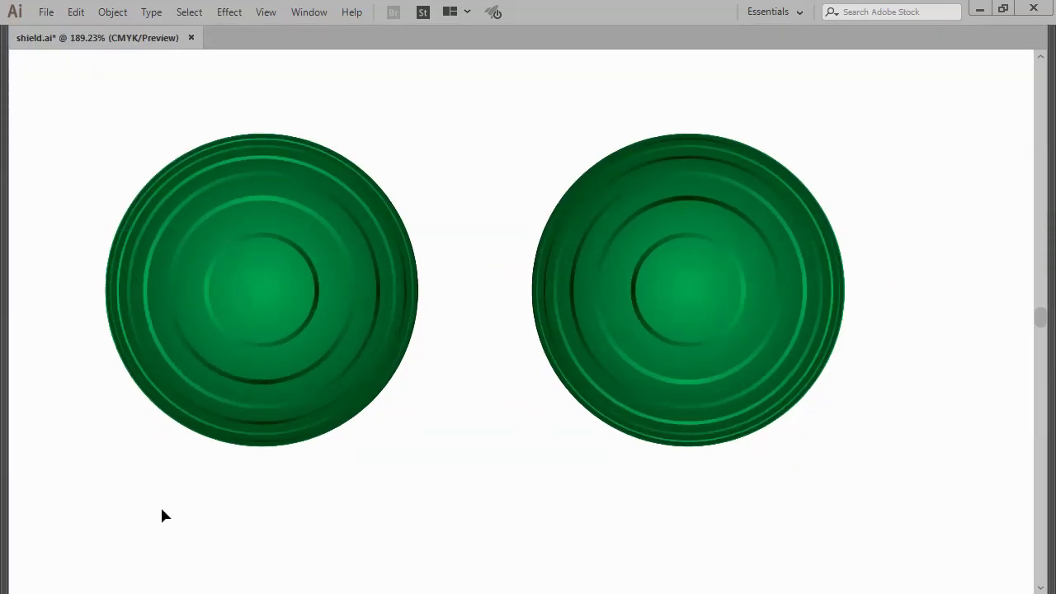